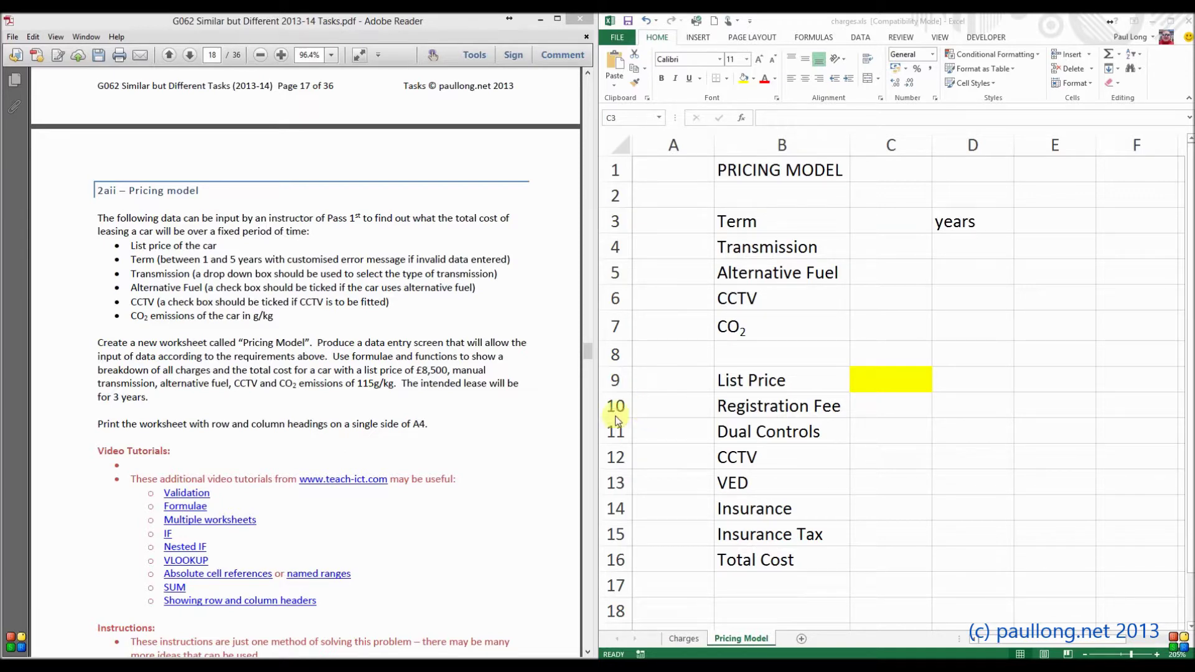
Highlight the List Price requirement in the PDF and give C9:C16 accounting currency format.
left_click_drag(132, 246, 218, 246)
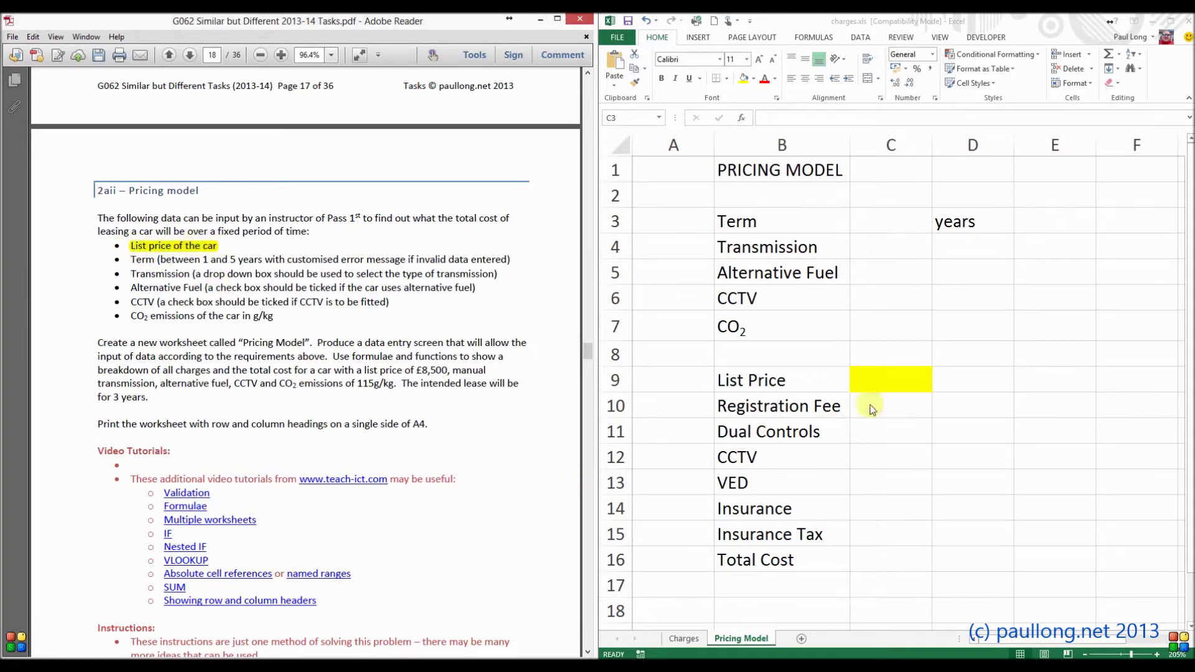
left_click(878, 384)
left_click(884, 388)
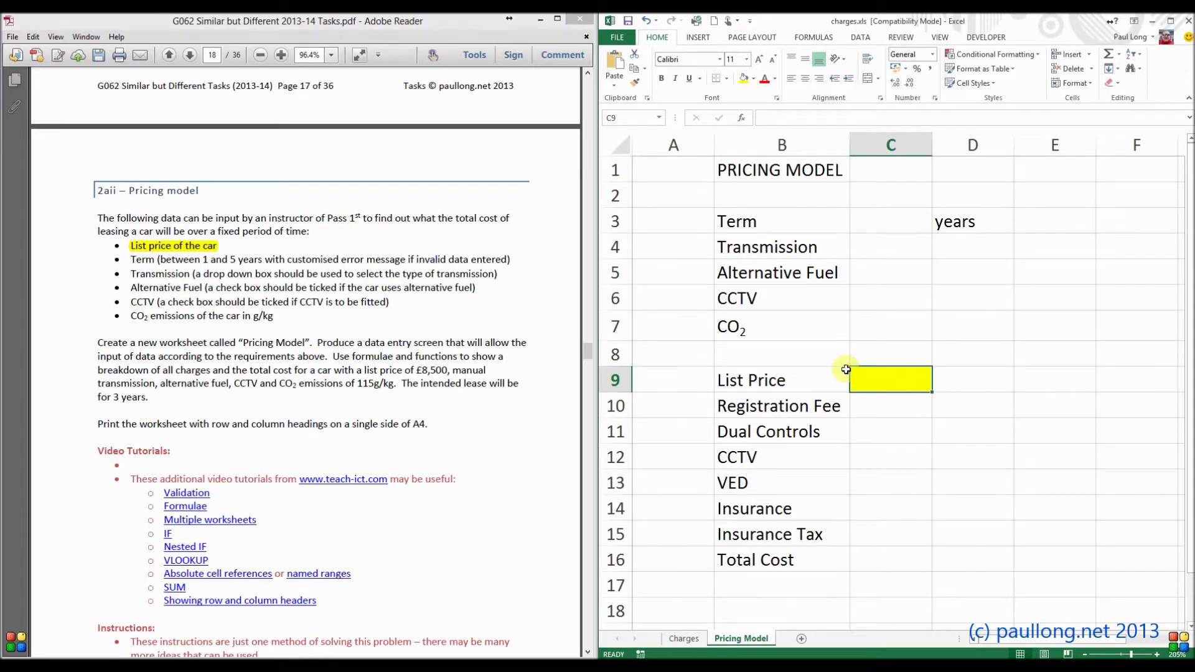
left_click(897, 69)
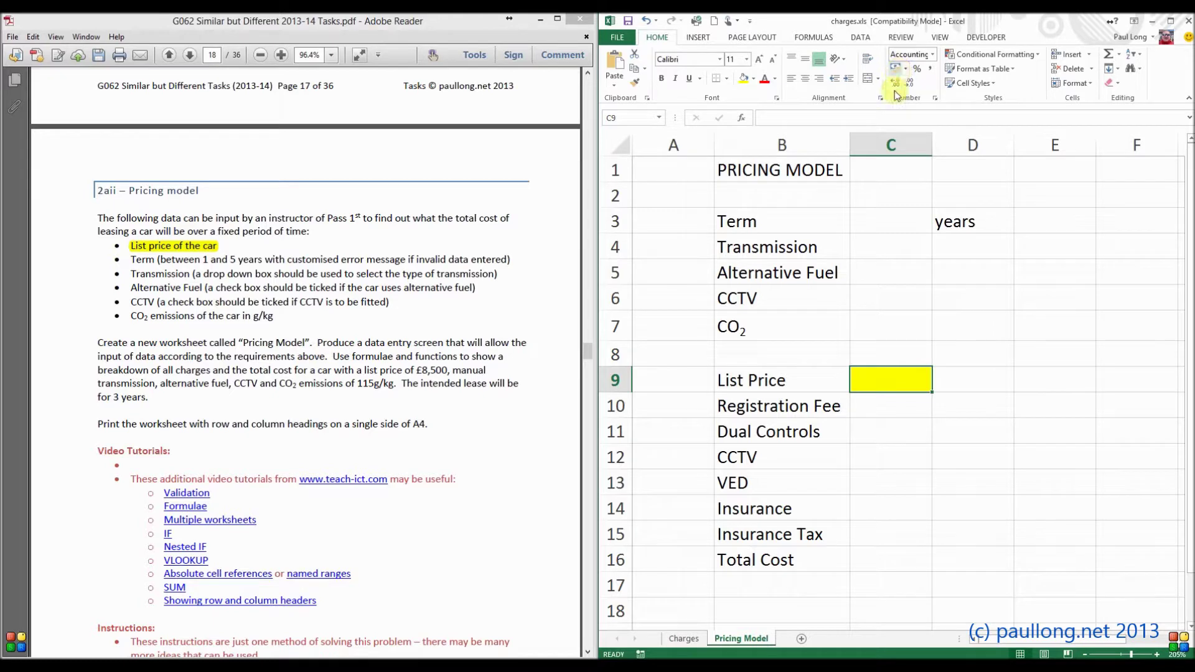
left_click_drag(888, 408, 880, 560)
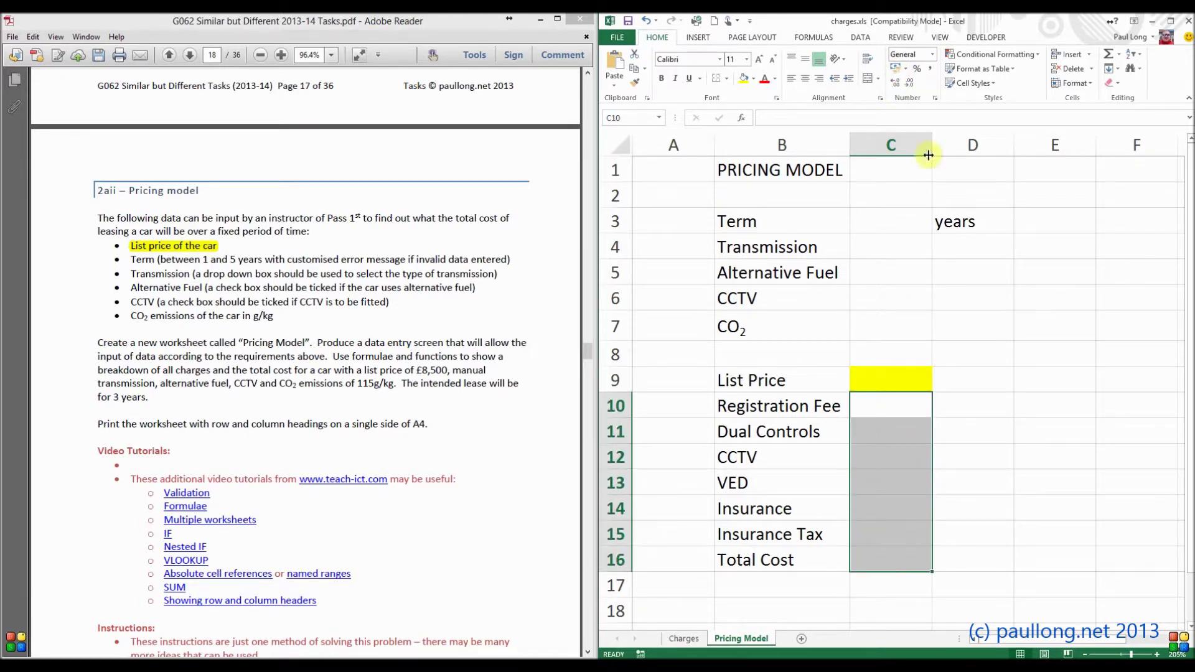
left_click(896, 70)
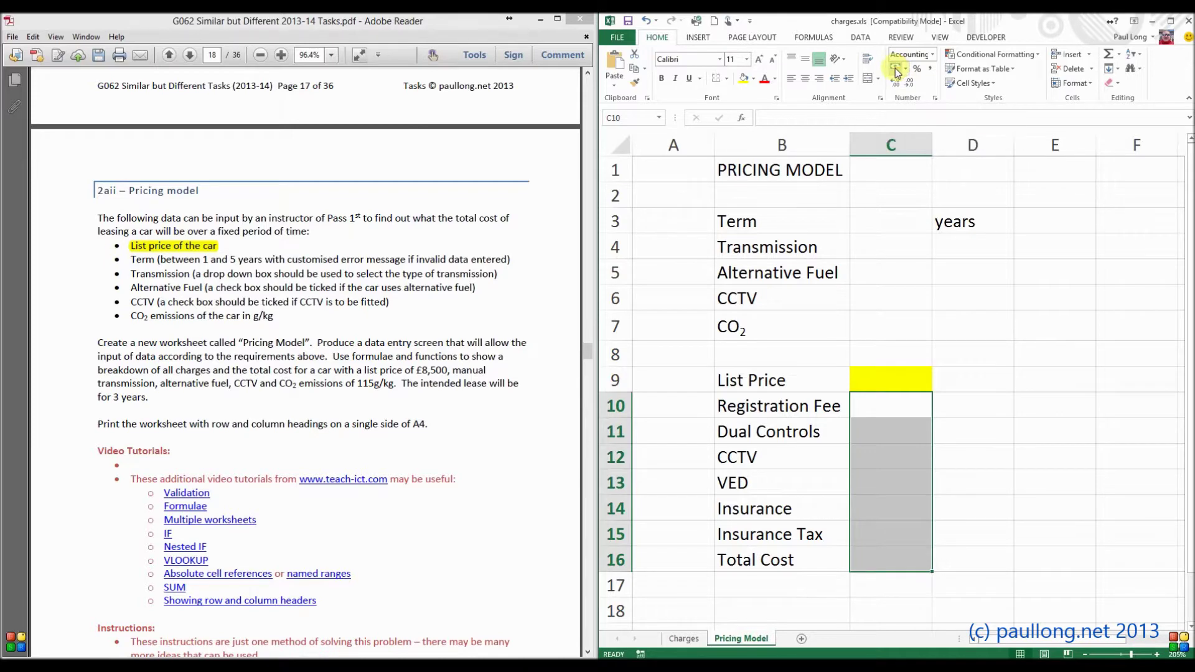
Enter a list price of 8500 in C9, displayed as £8,500.00.
left_click(882, 380)
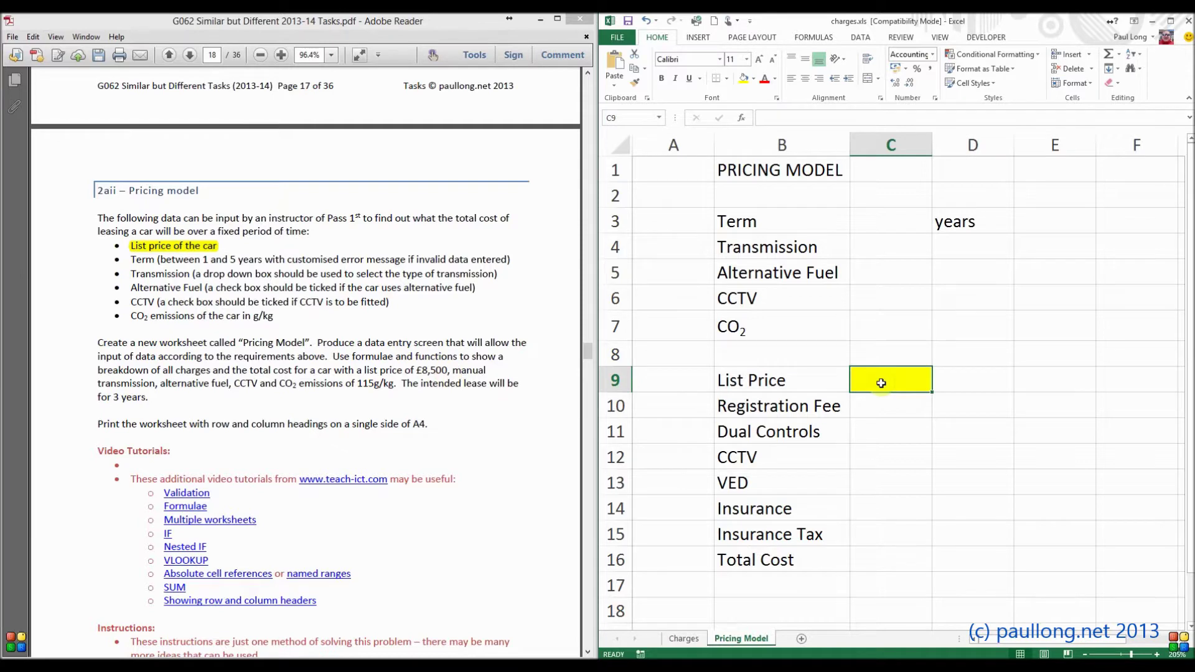
type("8500")
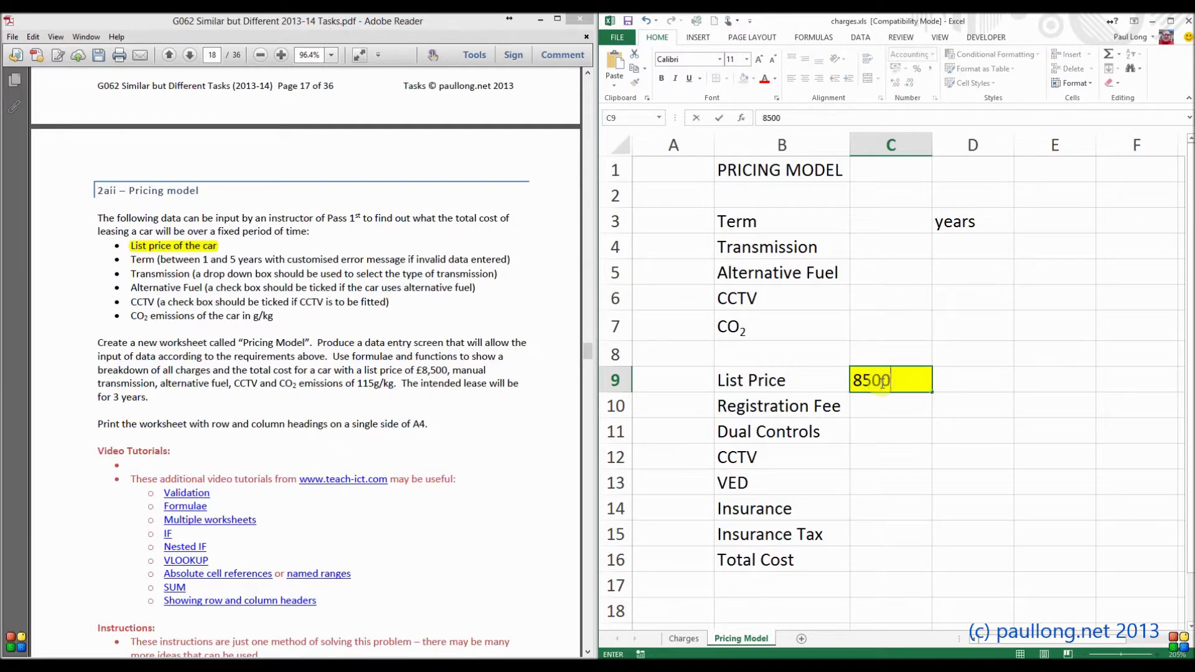
key("Return")
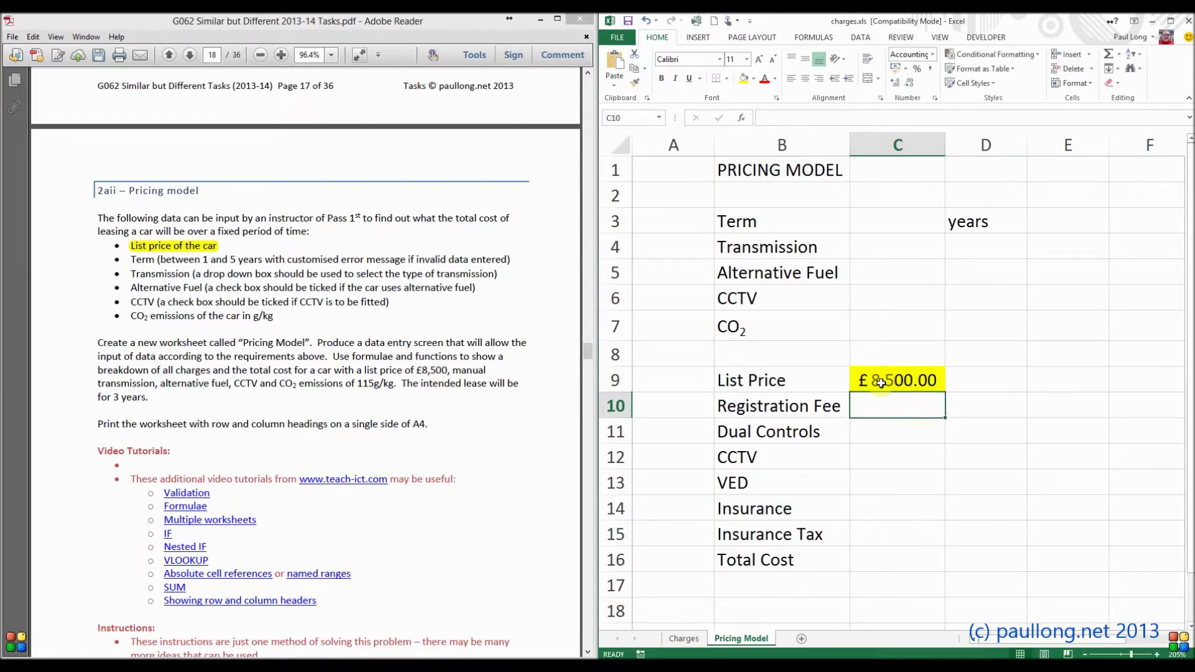
Highlight 'customised error message if invalid data entered' in the task PDF, then return to C3.
left_click(884, 226)
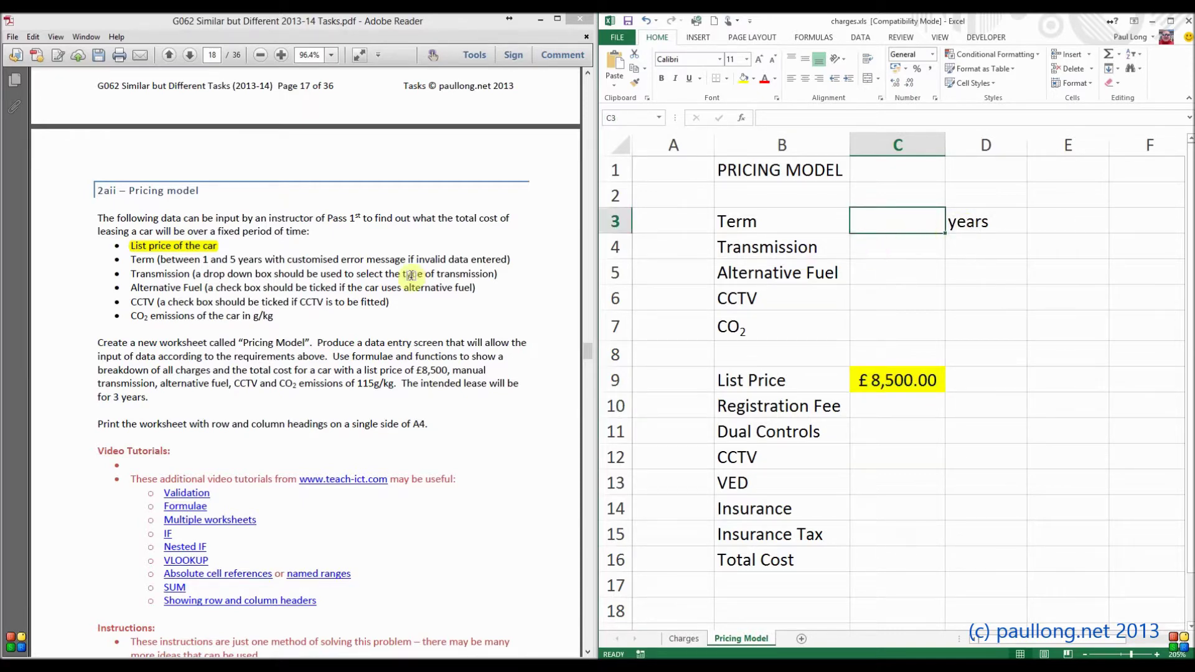
left_click(169, 267)
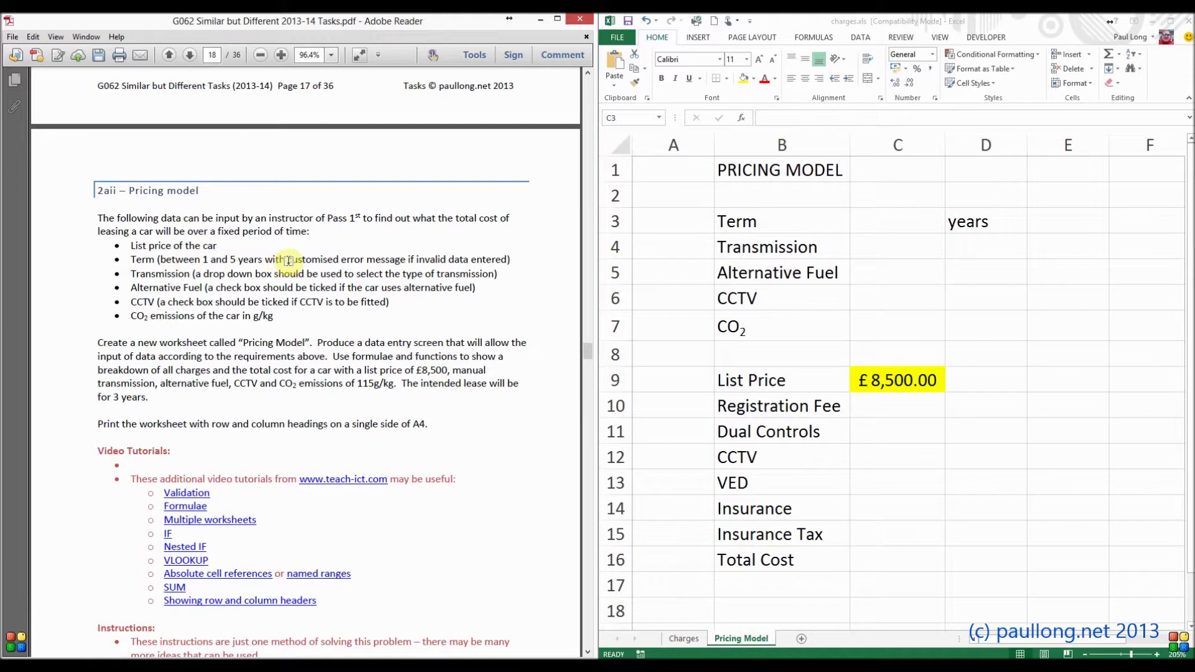
left_click_drag(286, 261, 485, 264)
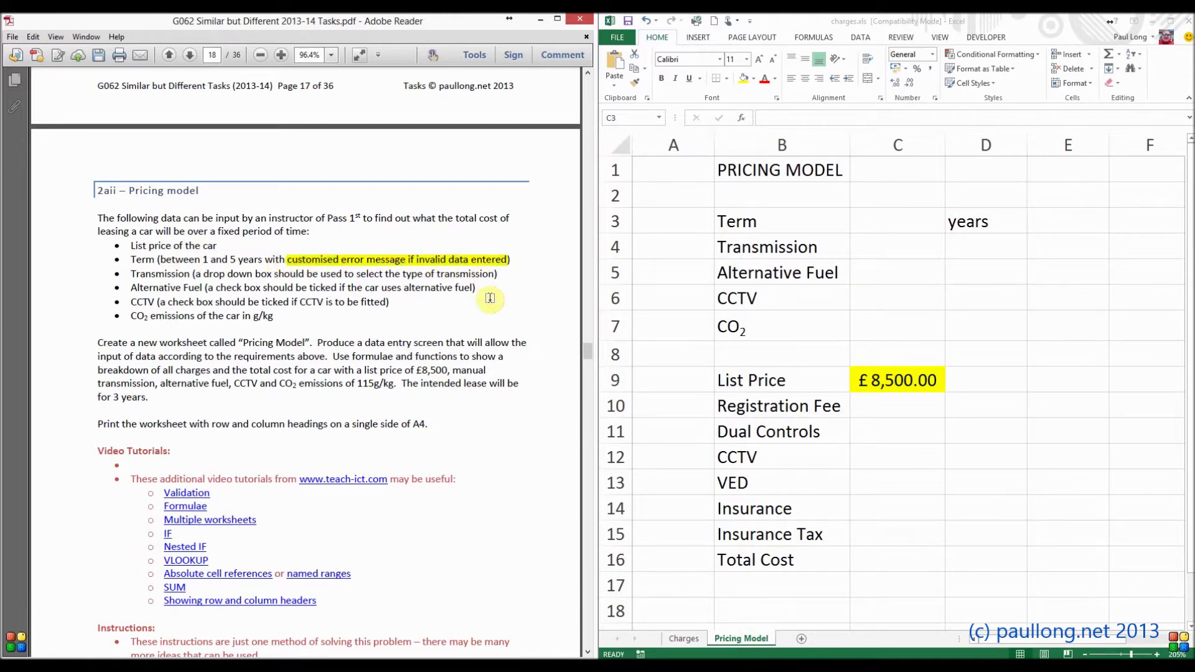
left_click(892, 222)
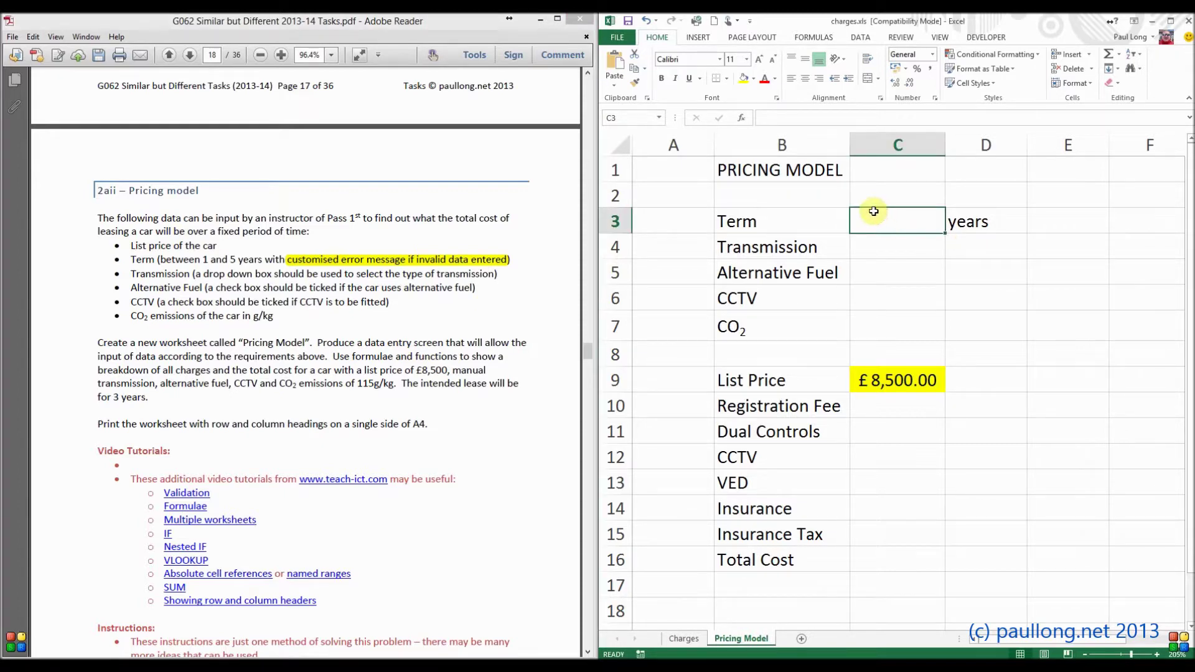
Restrict Term cell C3 to whole numbers between 1 and 5.
left_click(865, 39)
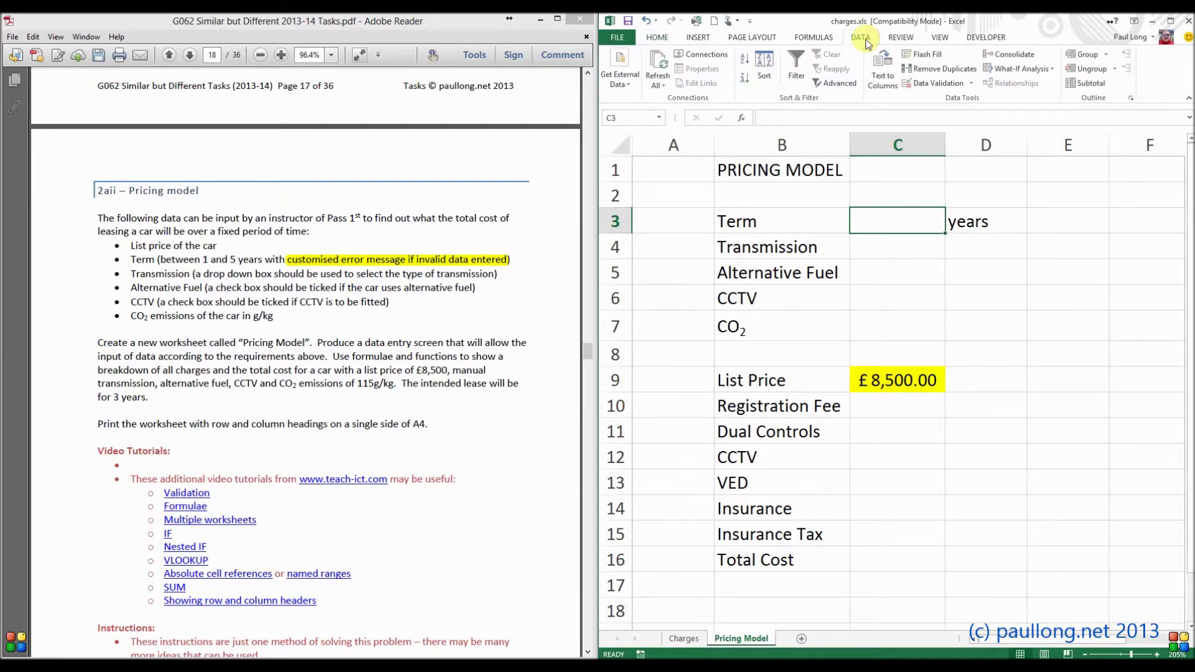
left_click(938, 82)
left_click_drag(950, 96, 969, 159)
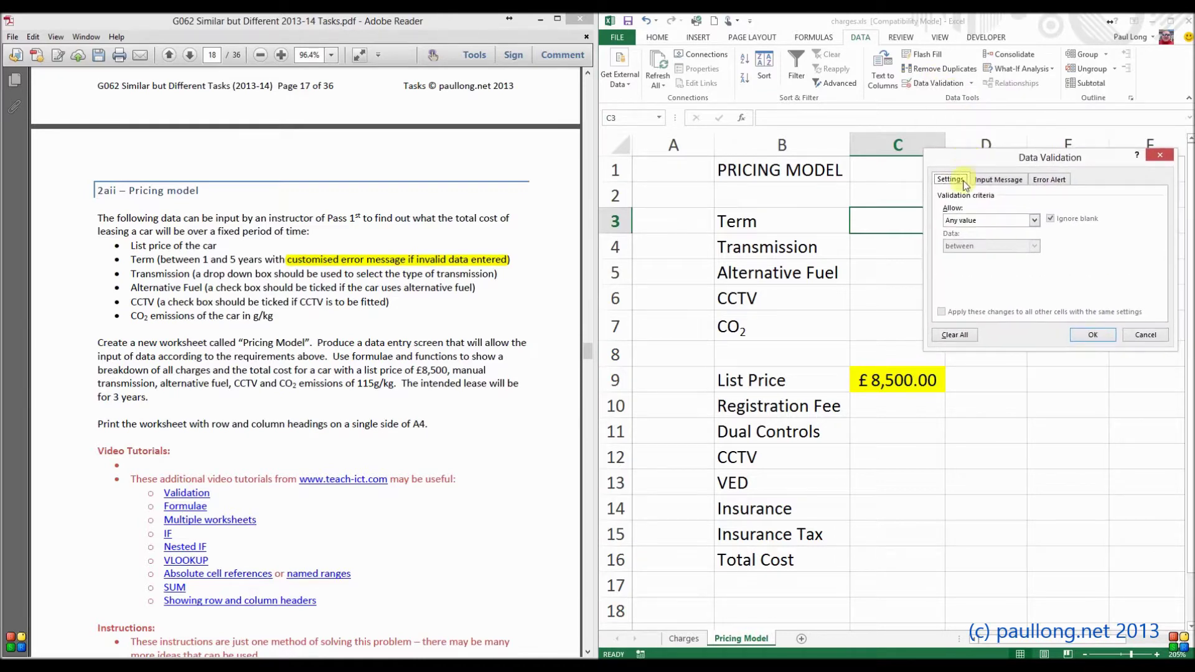
left_click(994, 223)
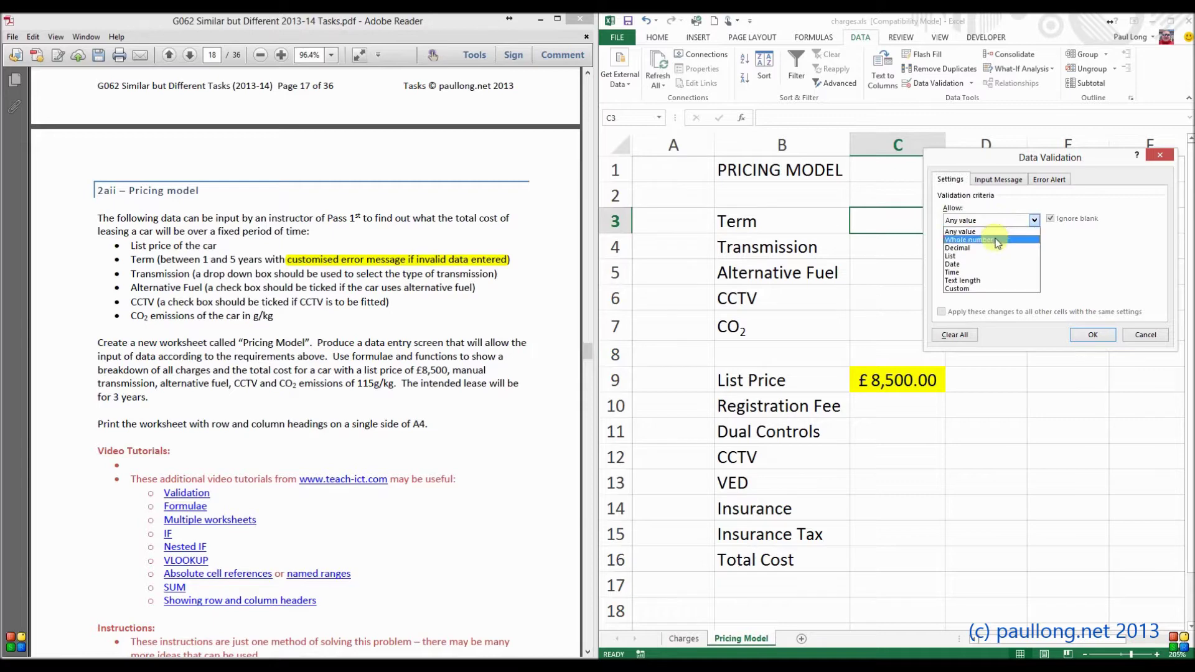
left_click(998, 240)
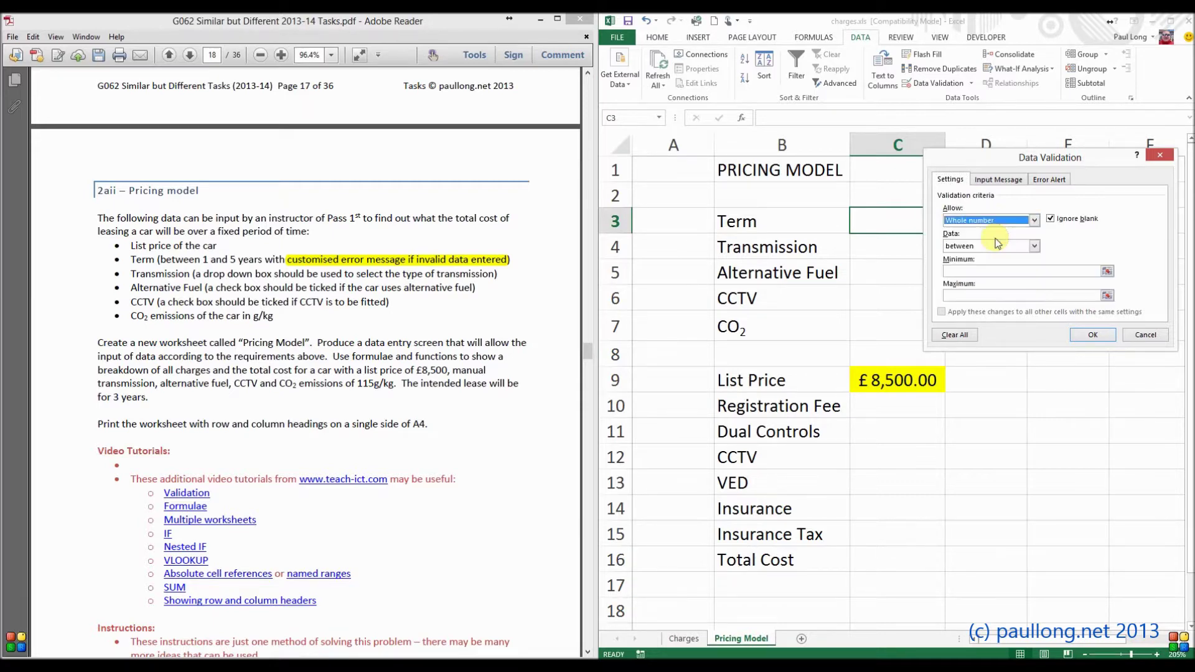
left_click(972, 270)
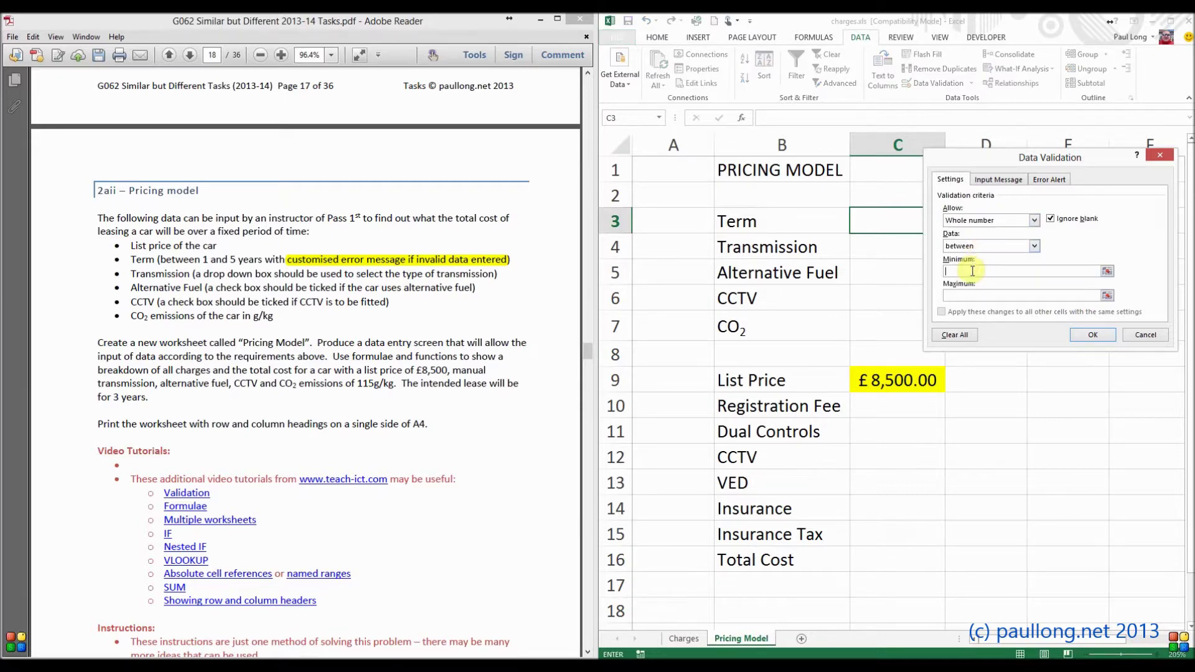
type("1")
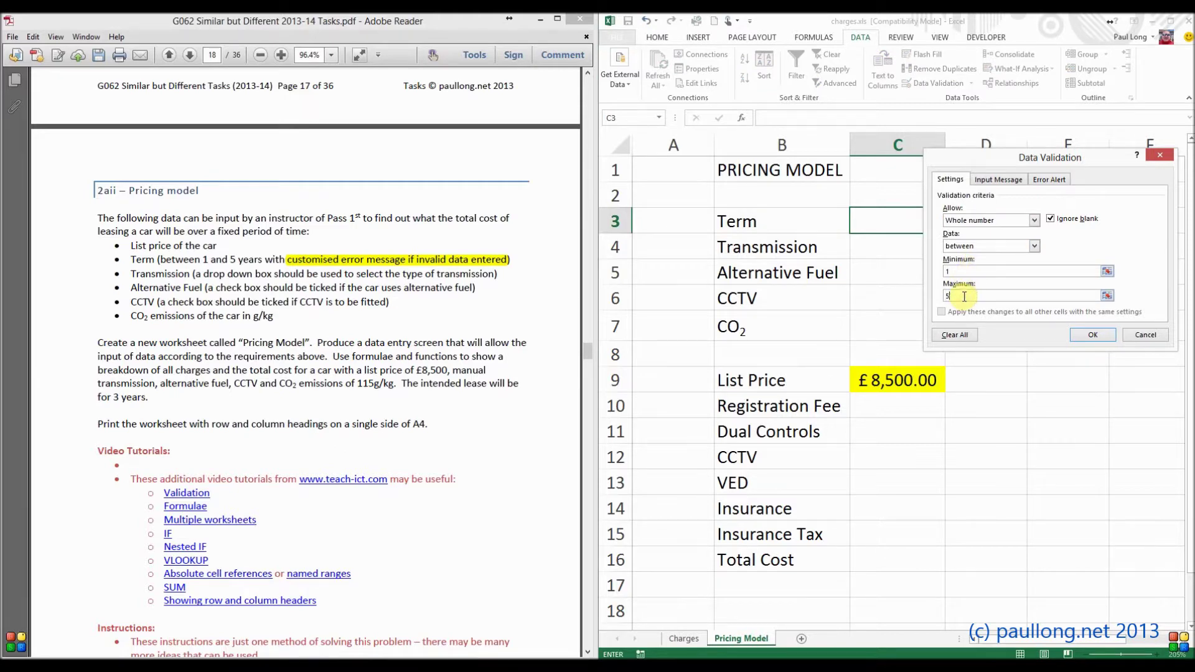
type("5")
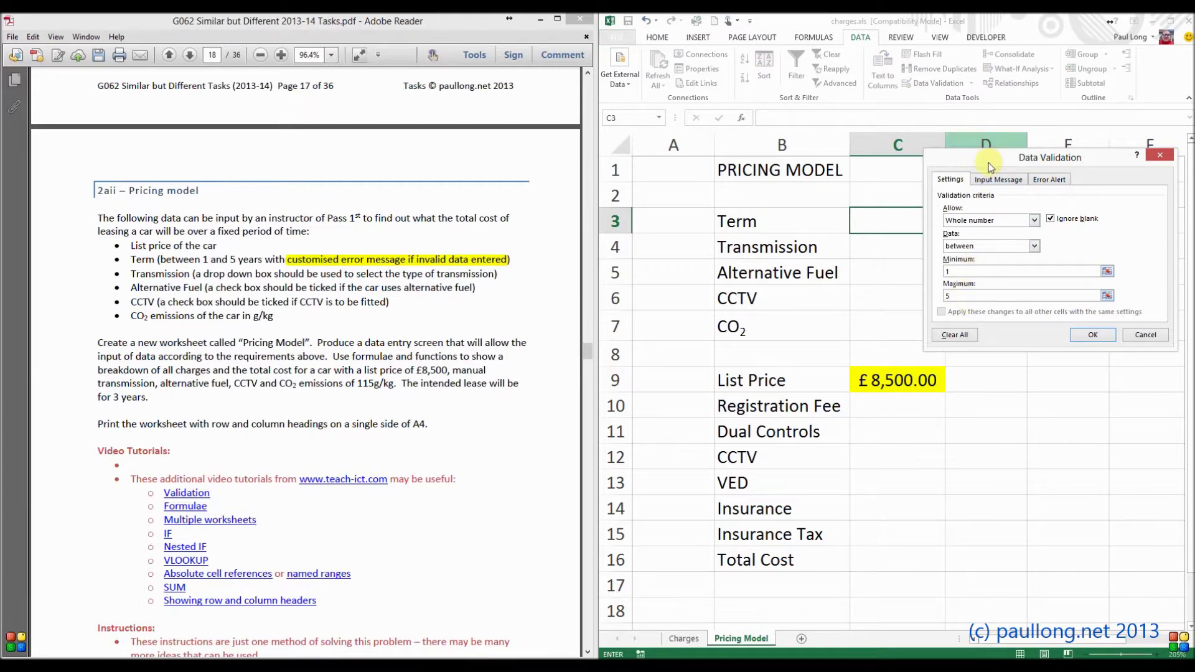
left_click(1093, 336)
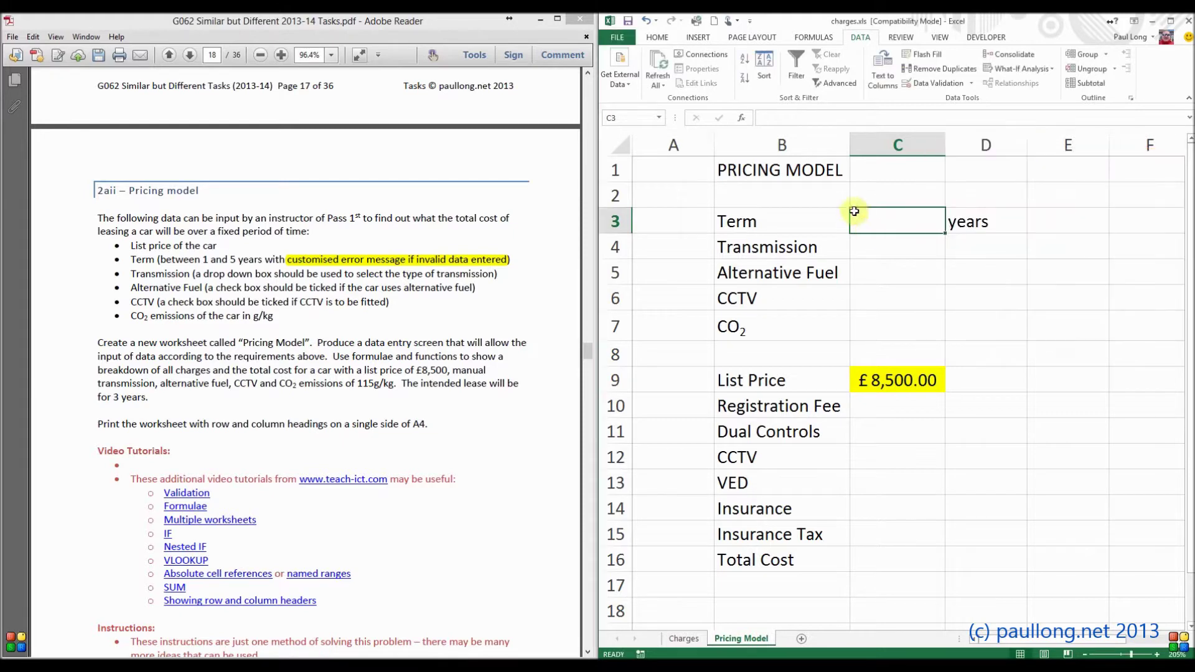
Test the rule with 6, which is rejected, enter a 3-year term, and reopen C3's validation.
type("6")
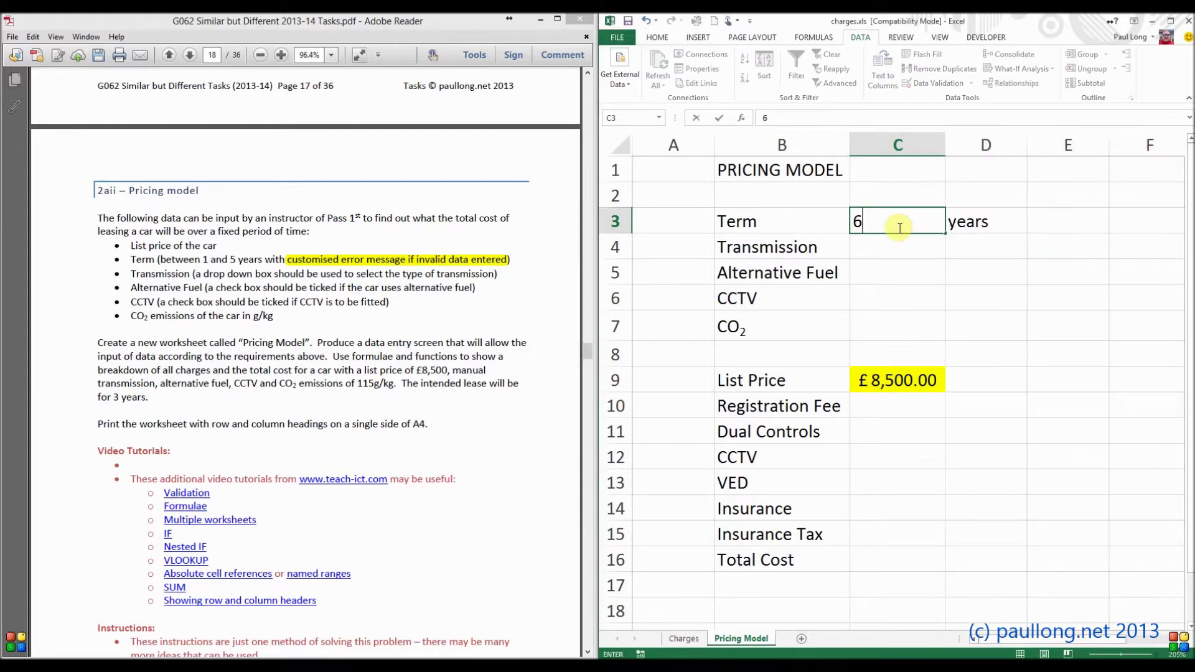
key("Return")
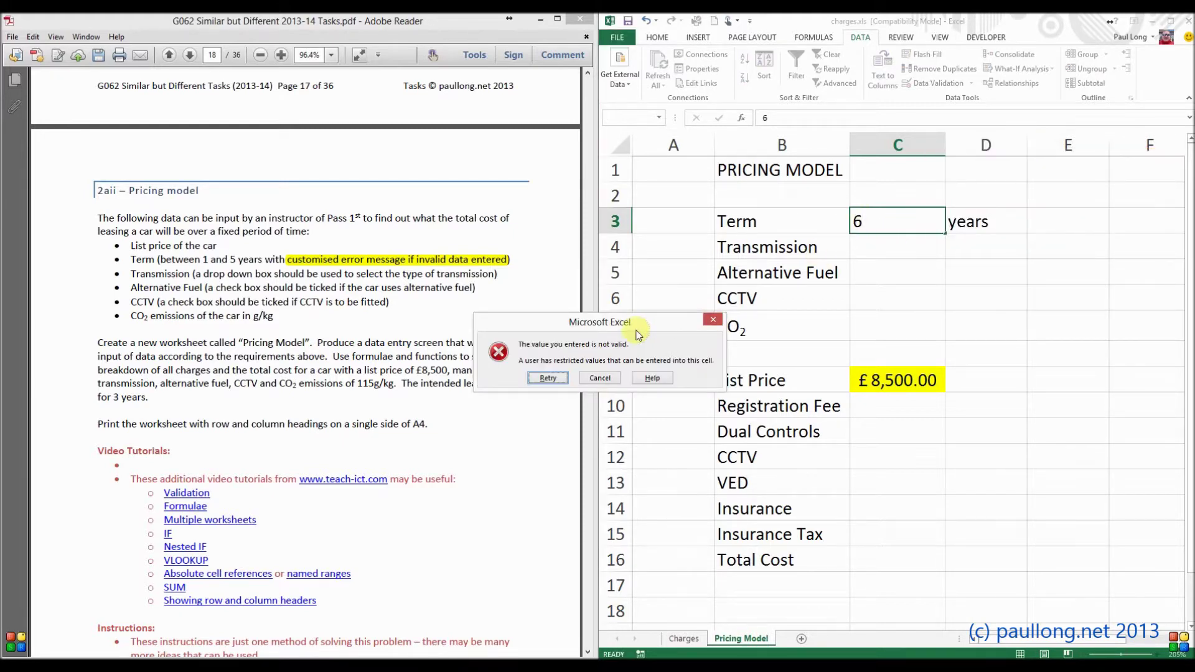
left_click_drag(691, 322, 922, 262)
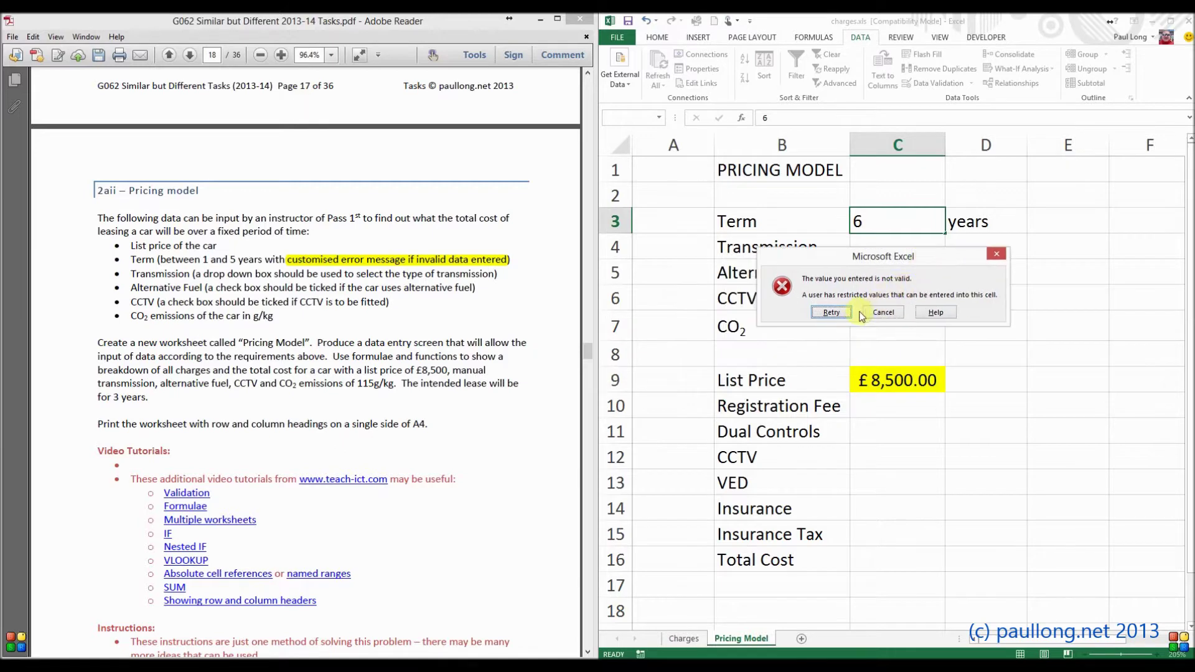
left_click(831, 313)
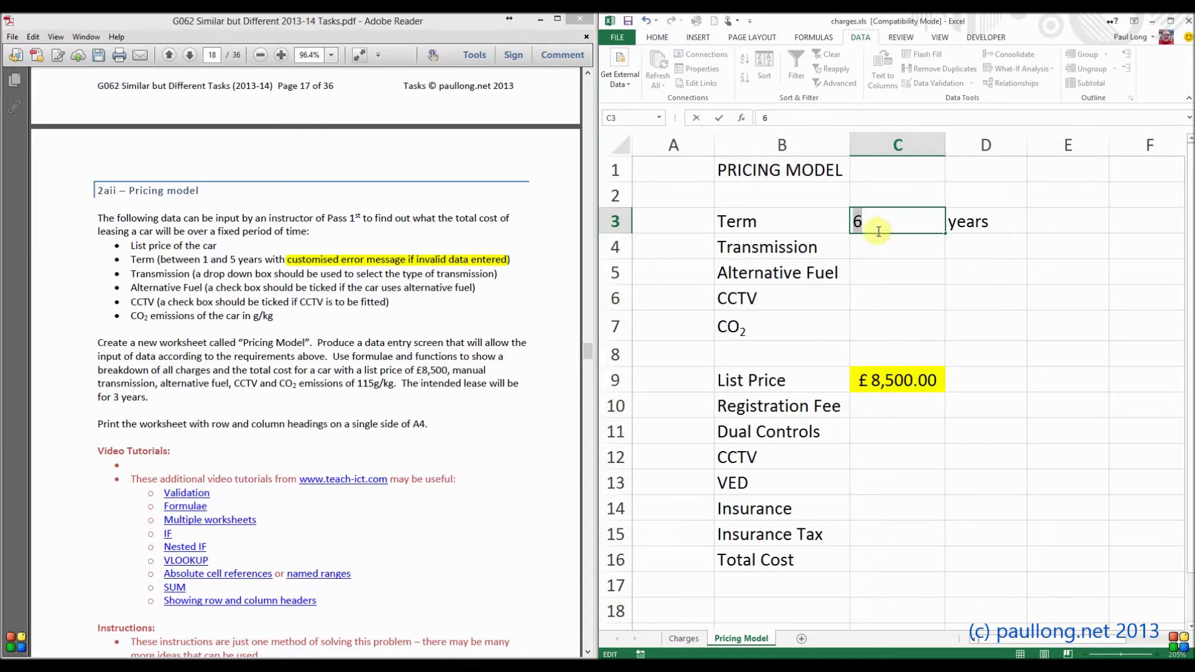
type("3")
key("Return")
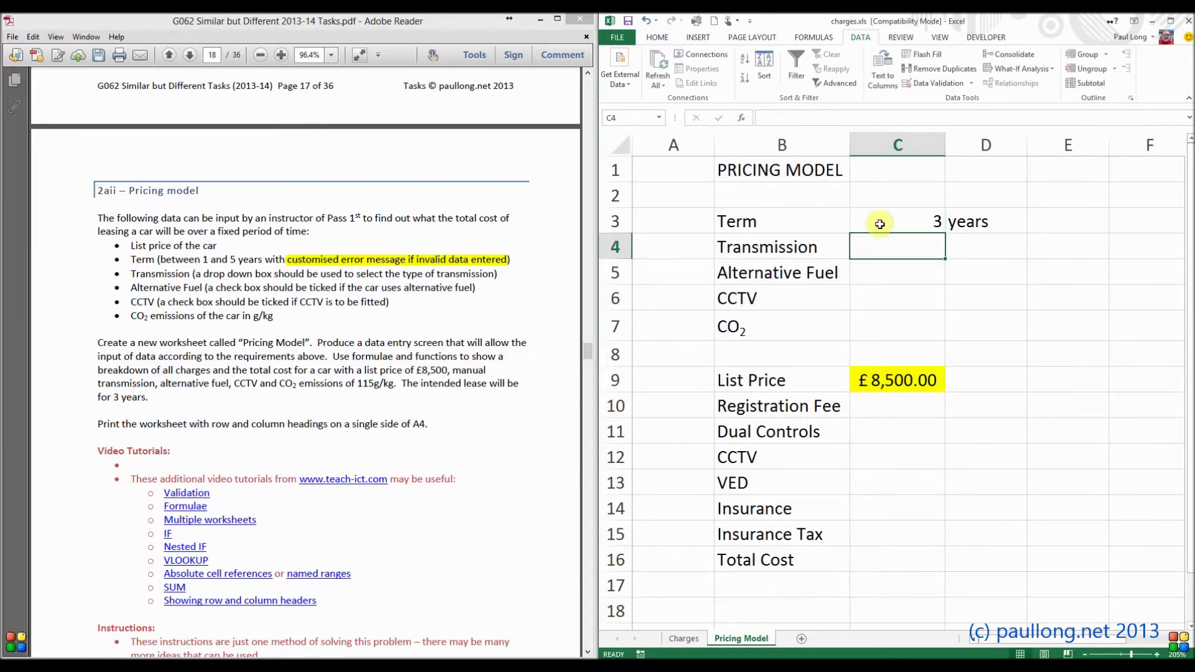
left_click(880, 225)
left_click(929, 82)
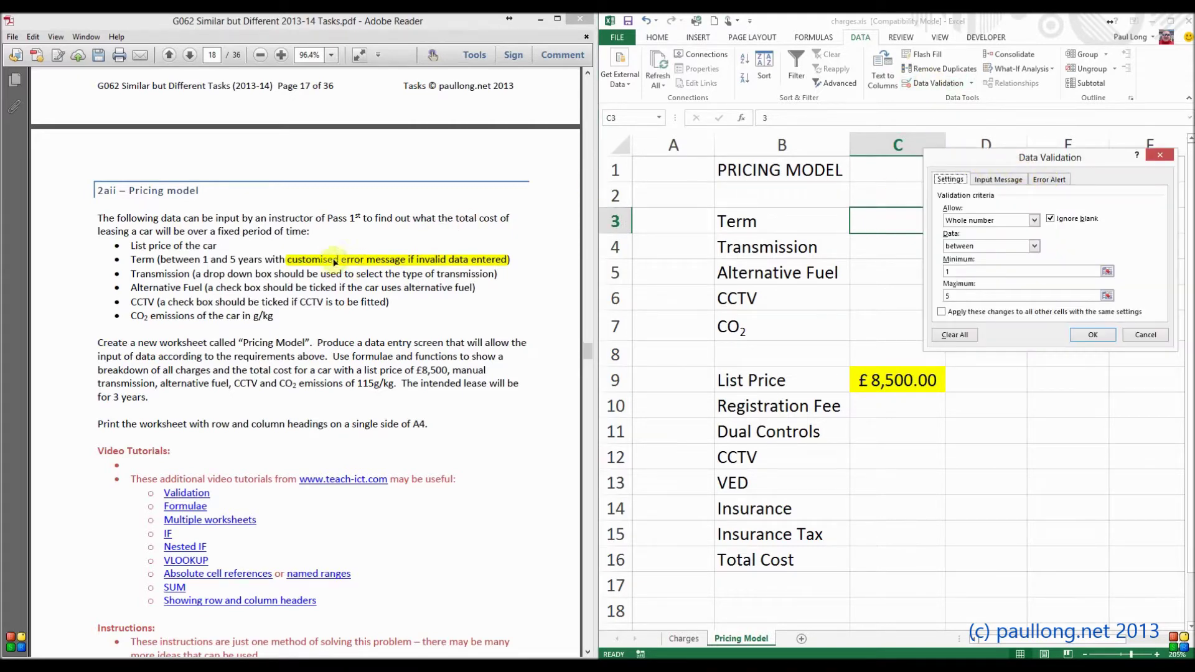
Add a Stop error alert titled 'Invalid Term' reading 'Enter a term between 1 and 5 years'.
left_click(1051, 182)
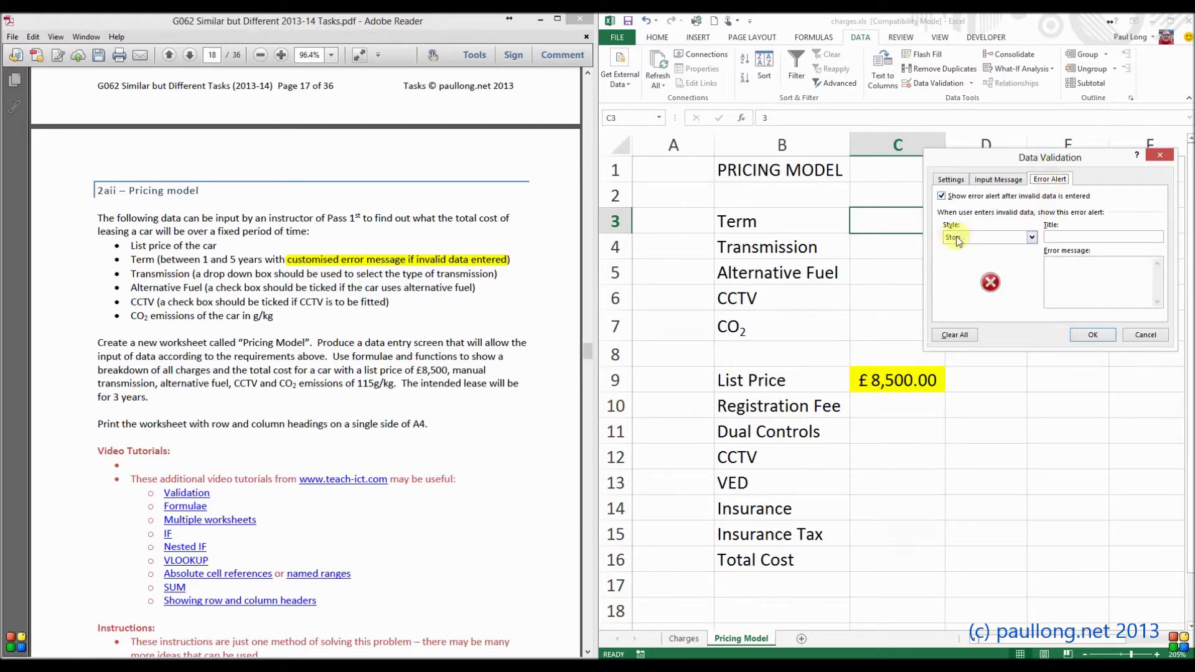
left_click(1065, 236)
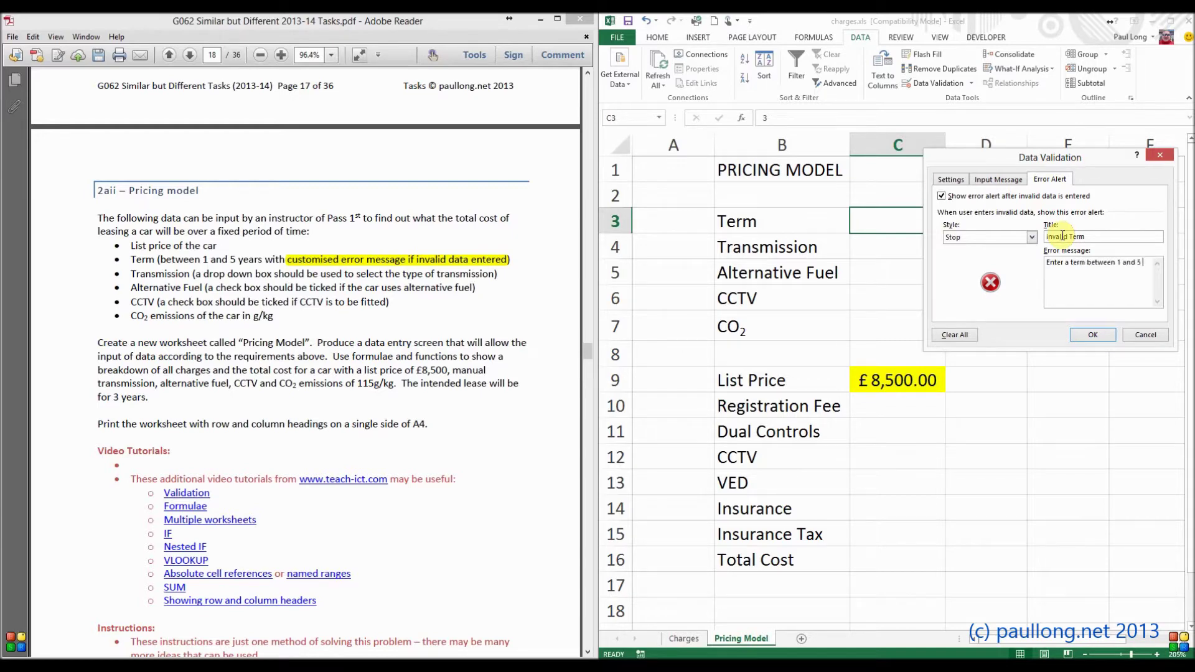
type("years")
left_click(1094, 335)
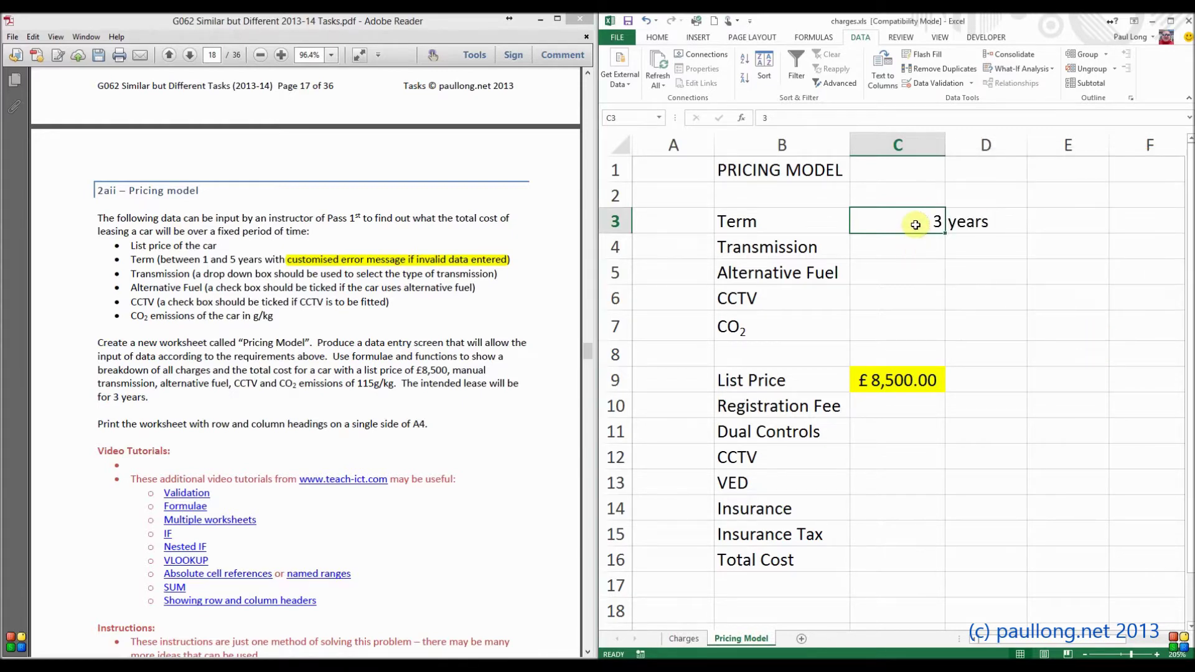
Confirm 7 is rejected, restore the 3-year term, and mark the lease and Transmission lines in the PDF.
type("7")
key("Return")
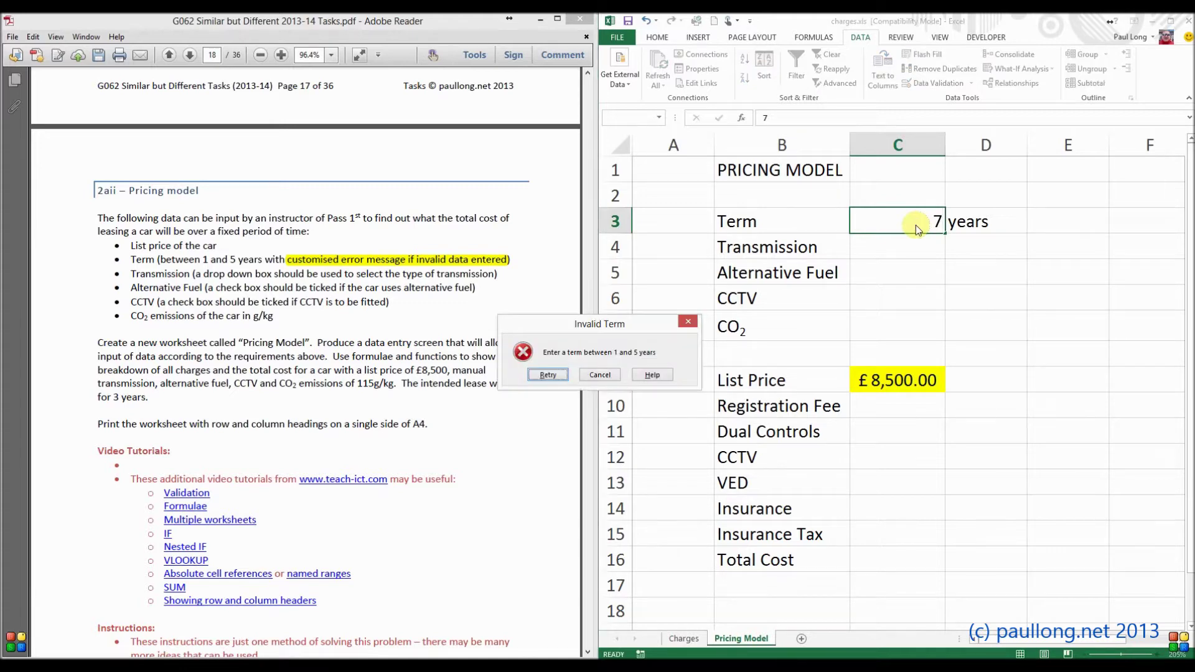
left_click_drag(626, 324, 937, 255)
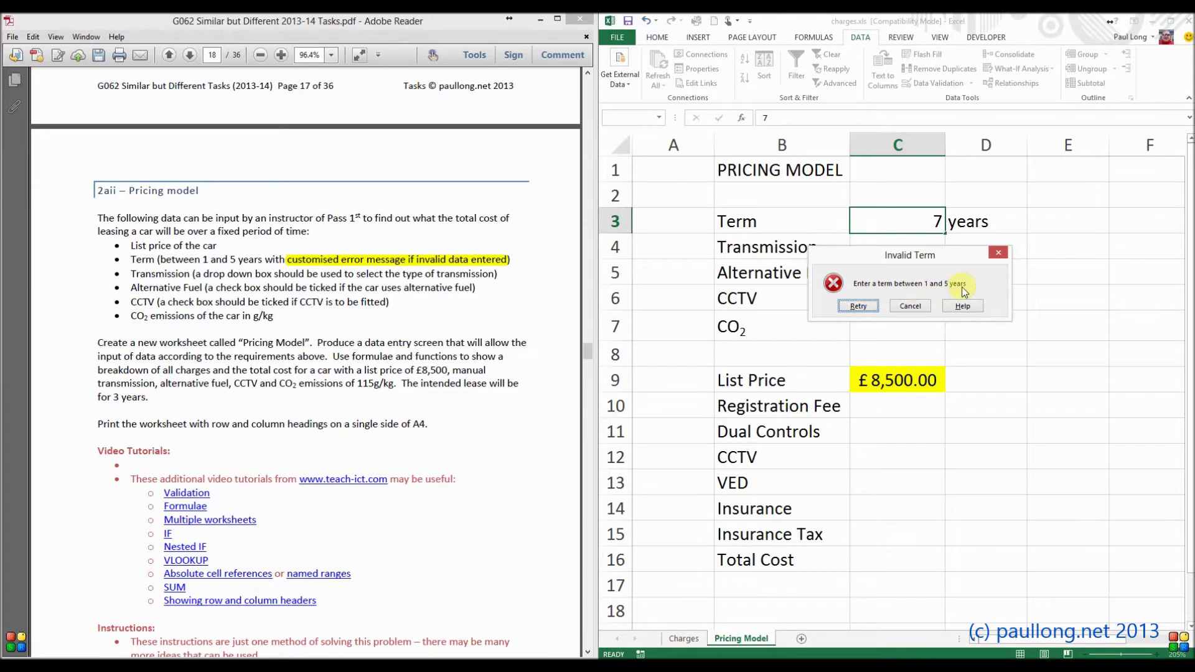
left_click(859, 305)
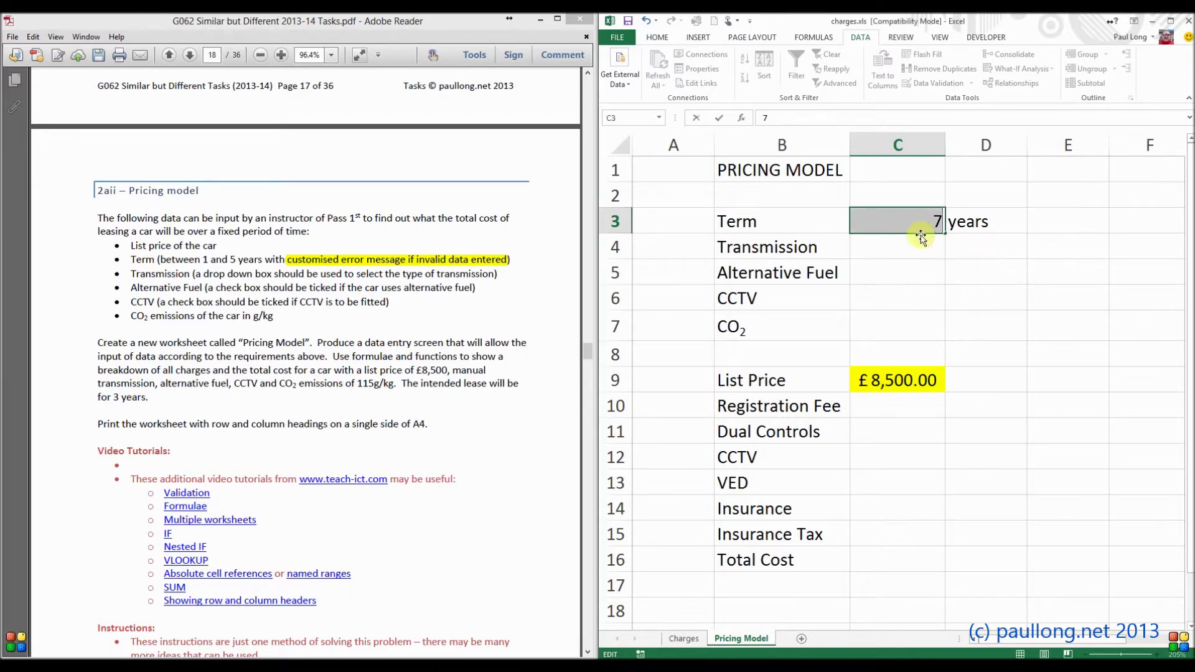
type("3")
key("Return")
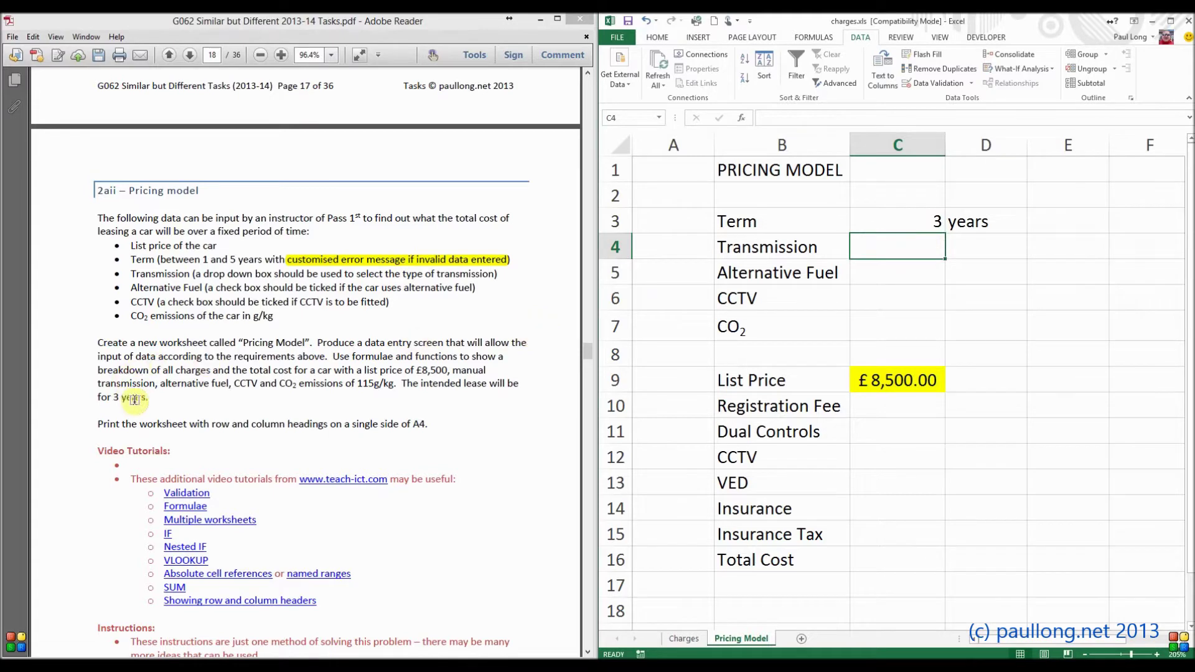
left_click_drag(142, 399, 98, 399)
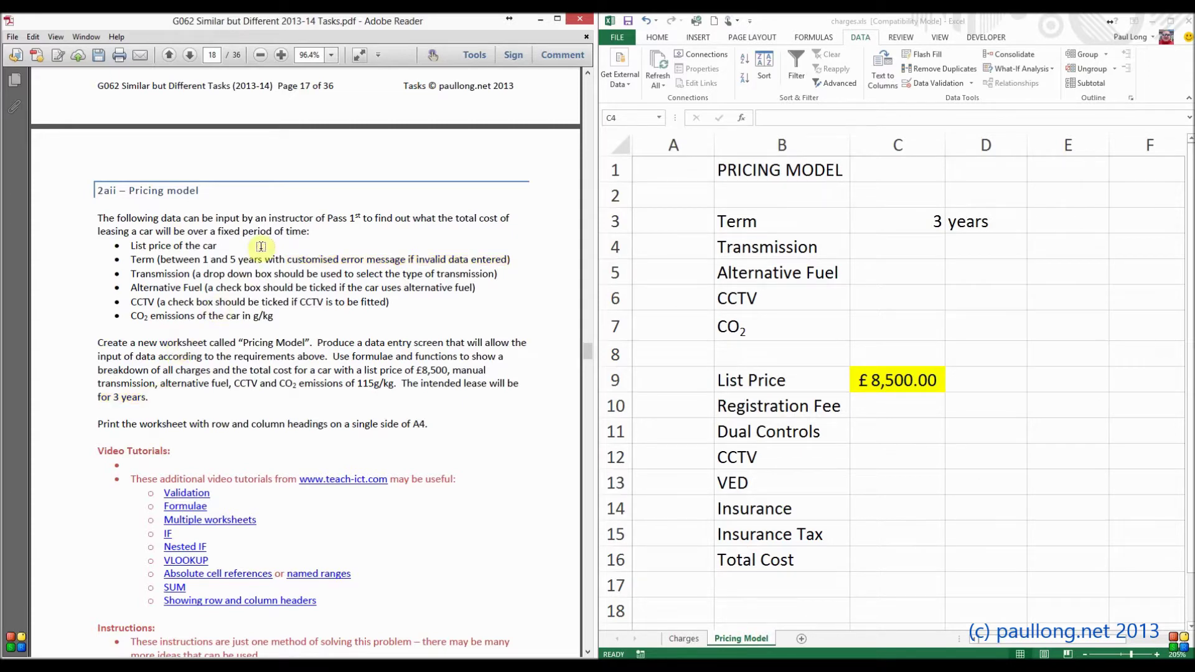
left_click_drag(130, 273, 496, 274)
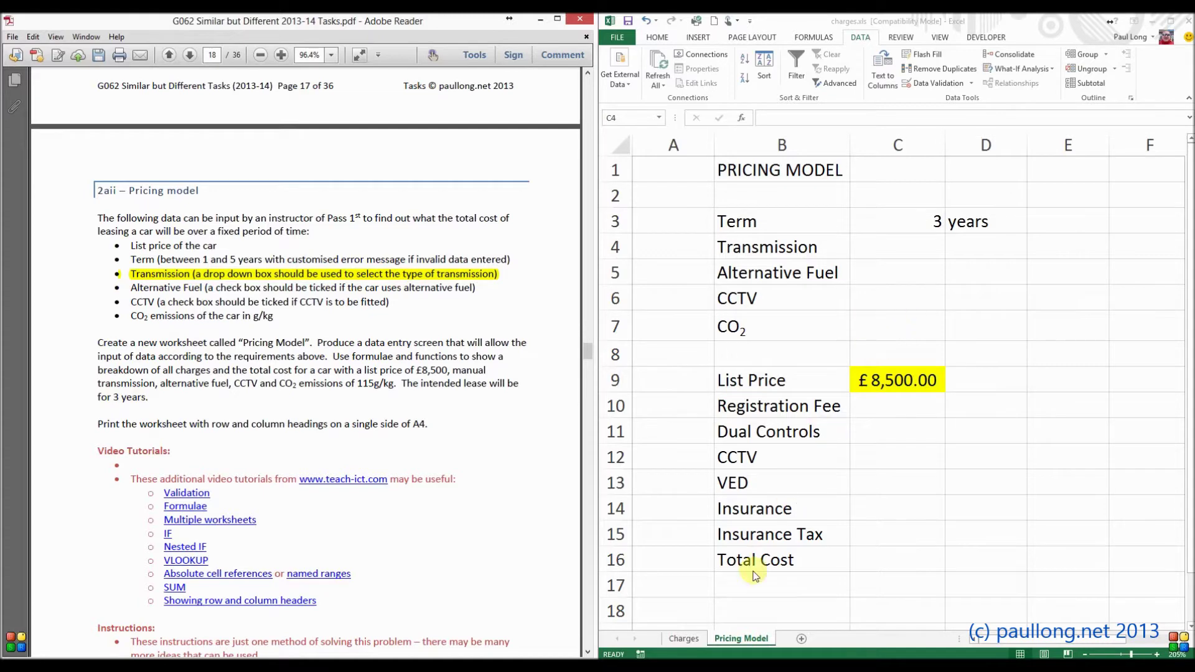
Check the Manual and Automatic options in Charges A6:A7, then return to the Pricing Model sheet.
left_click(693, 637)
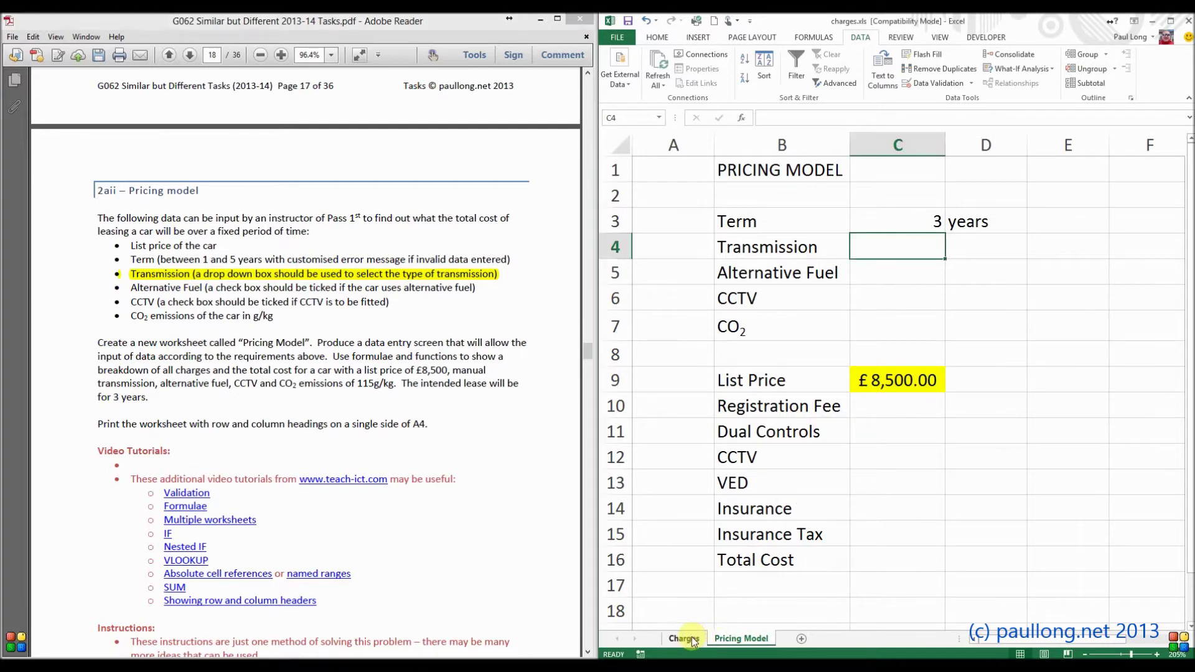
left_click(685, 639)
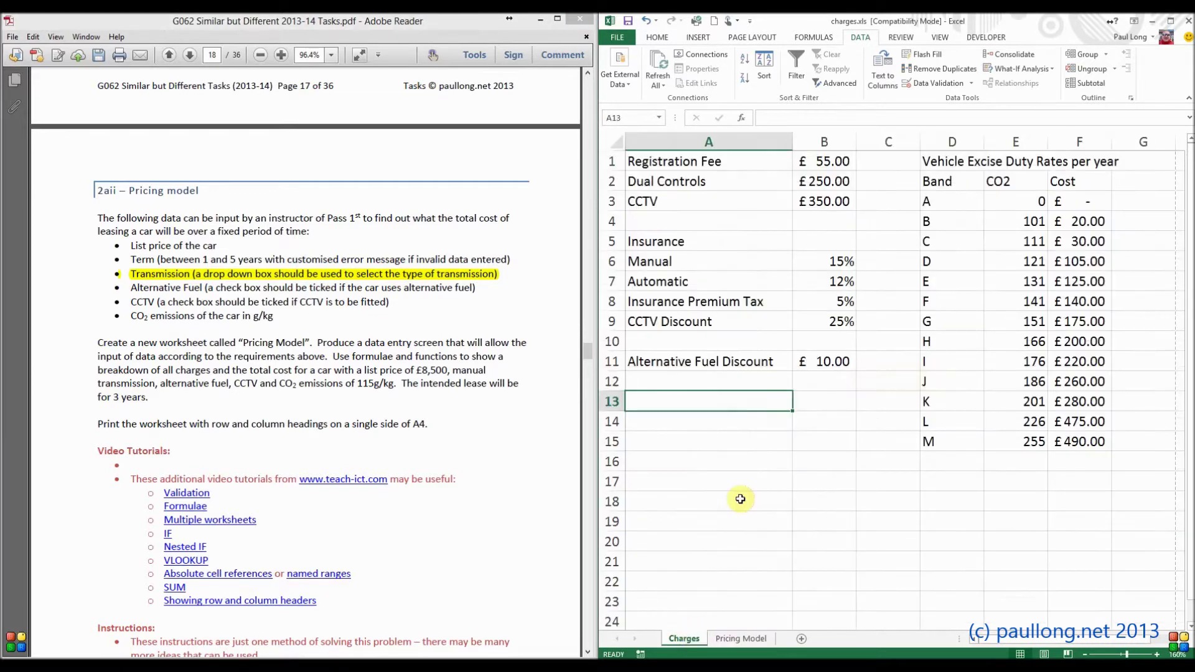
left_click_drag(720, 262, 720, 278)
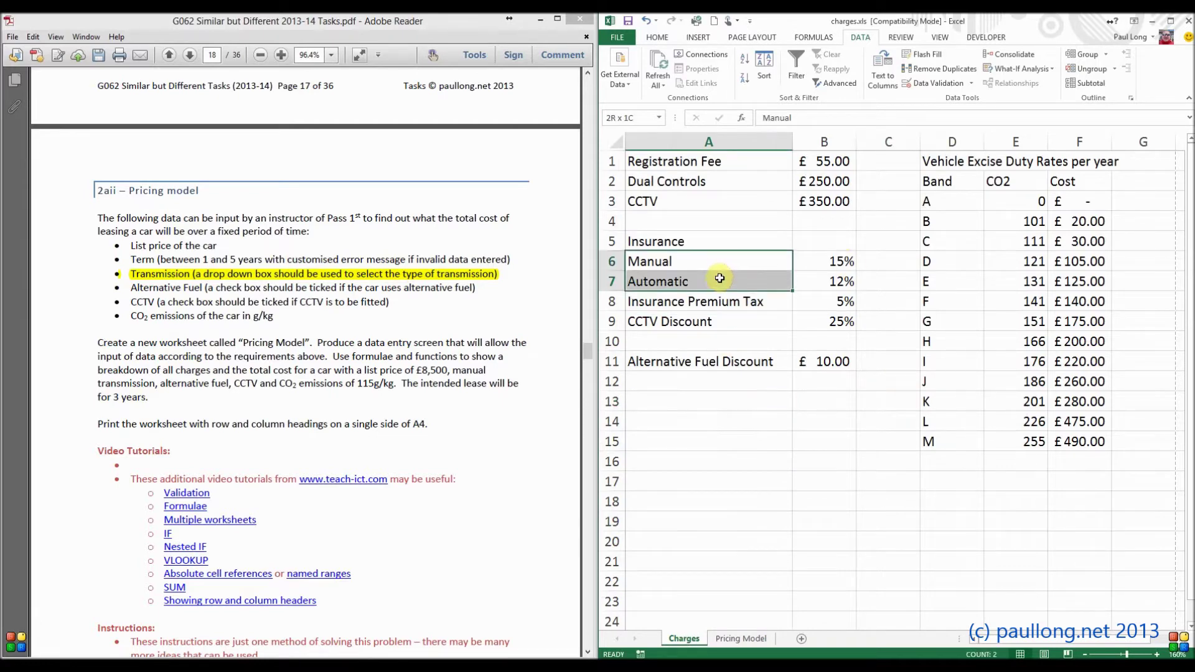
left_click(722, 402)
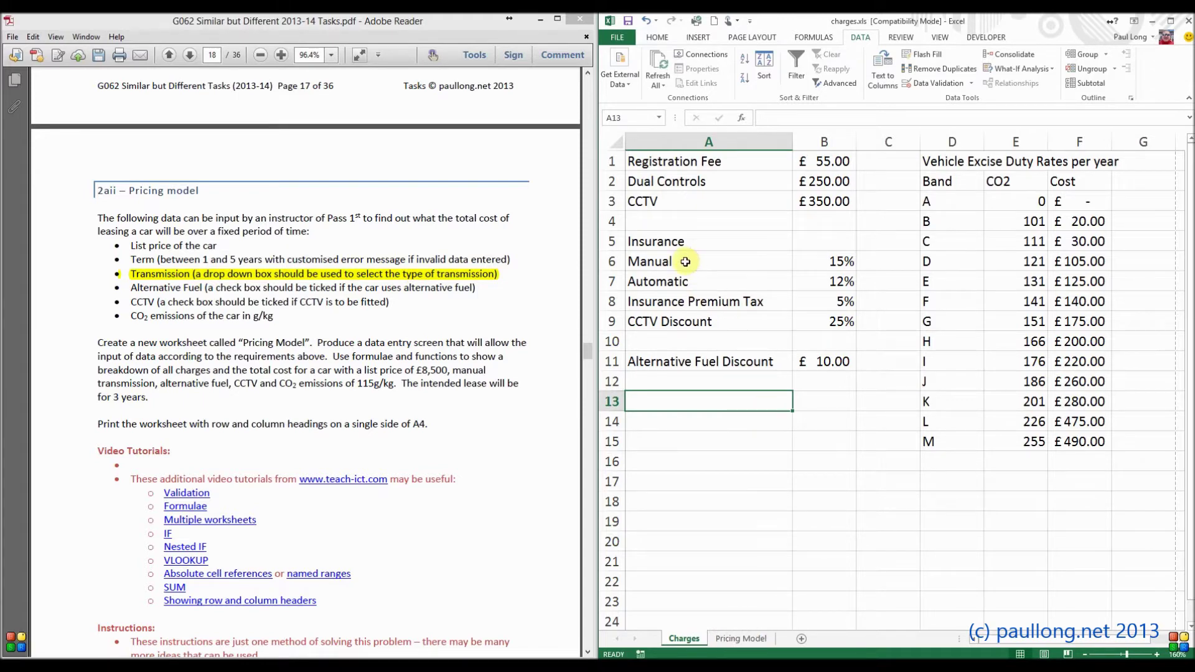
left_click_drag(684, 261, 681, 281)
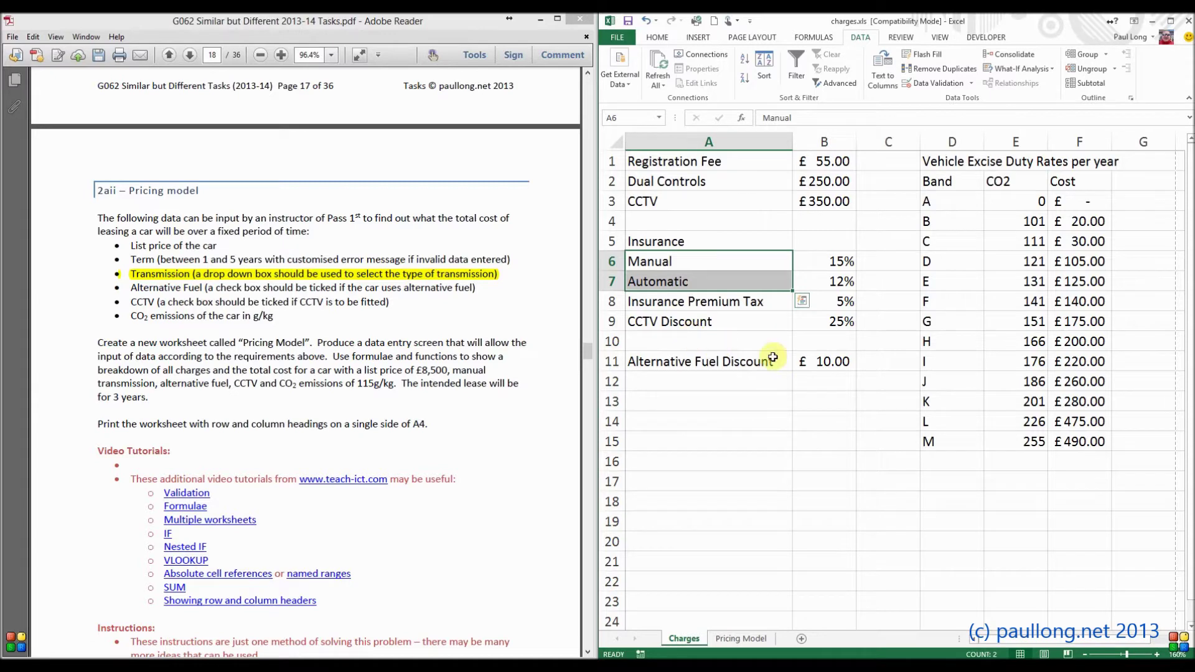
left_click(710, 419)
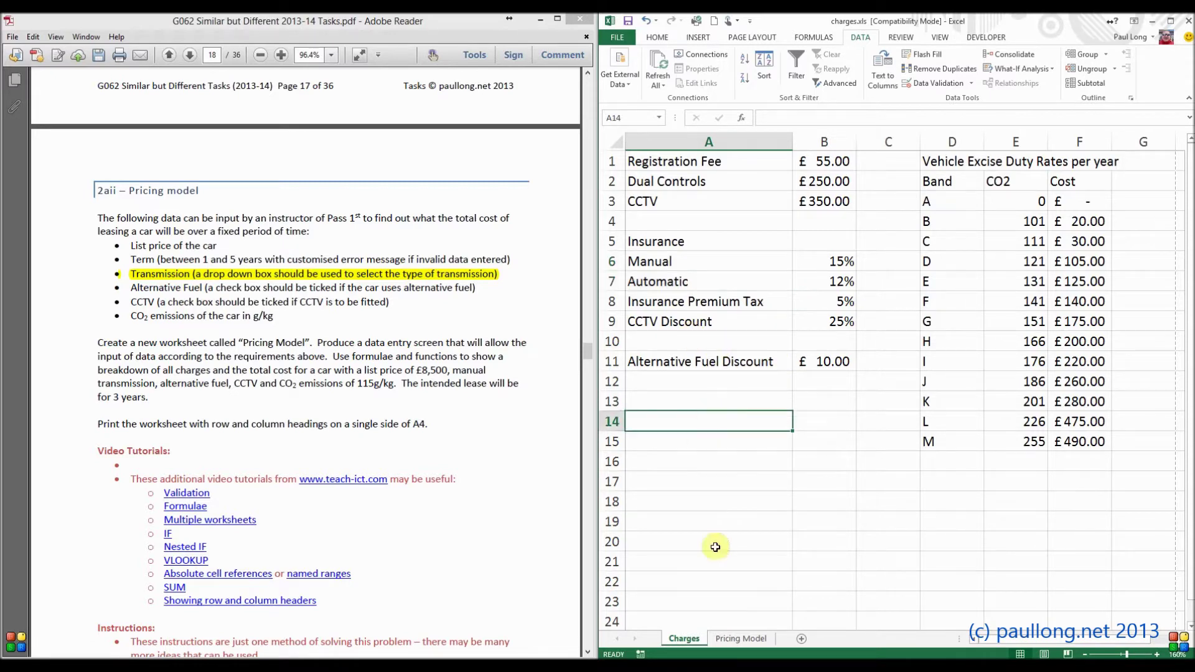
left_click(749, 642)
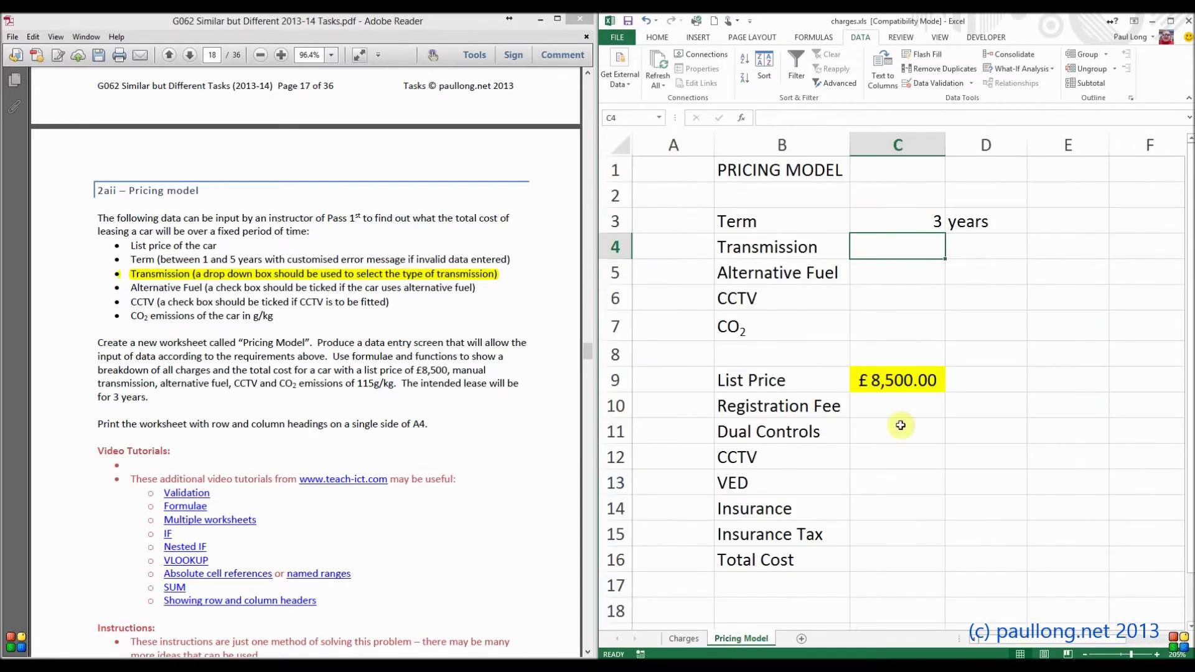
Give C4 a List validation sourced from =Charges!$A$6:$A$7 (Manual, Automatic).
left_click(952, 85)
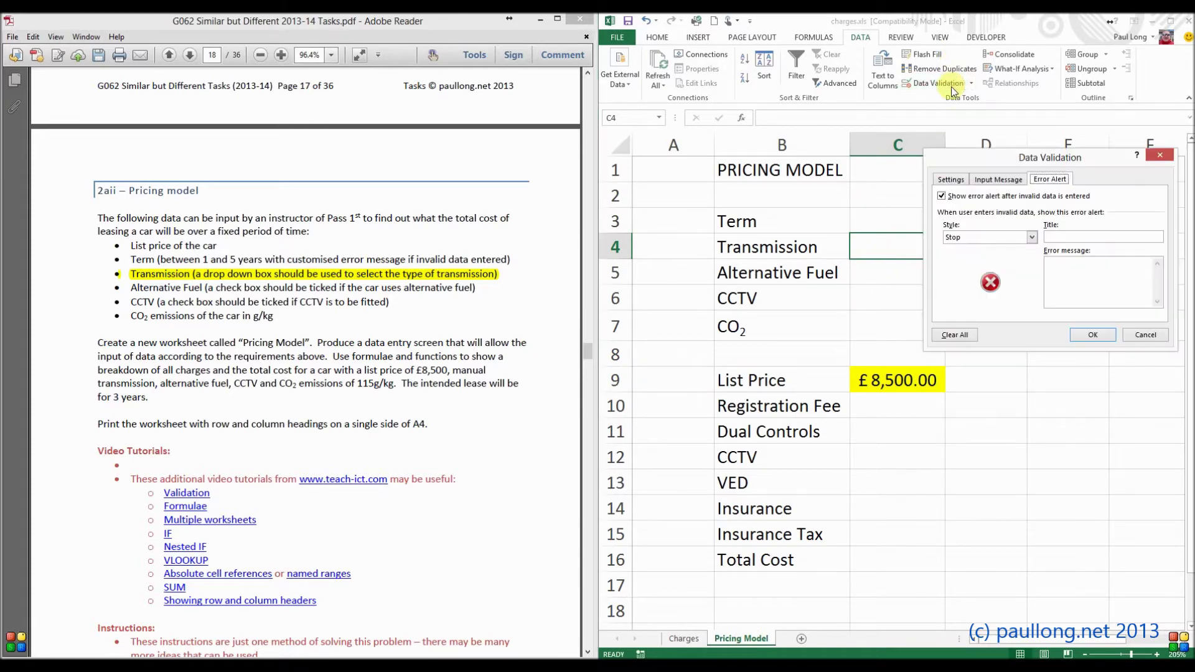
left_click(953, 180)
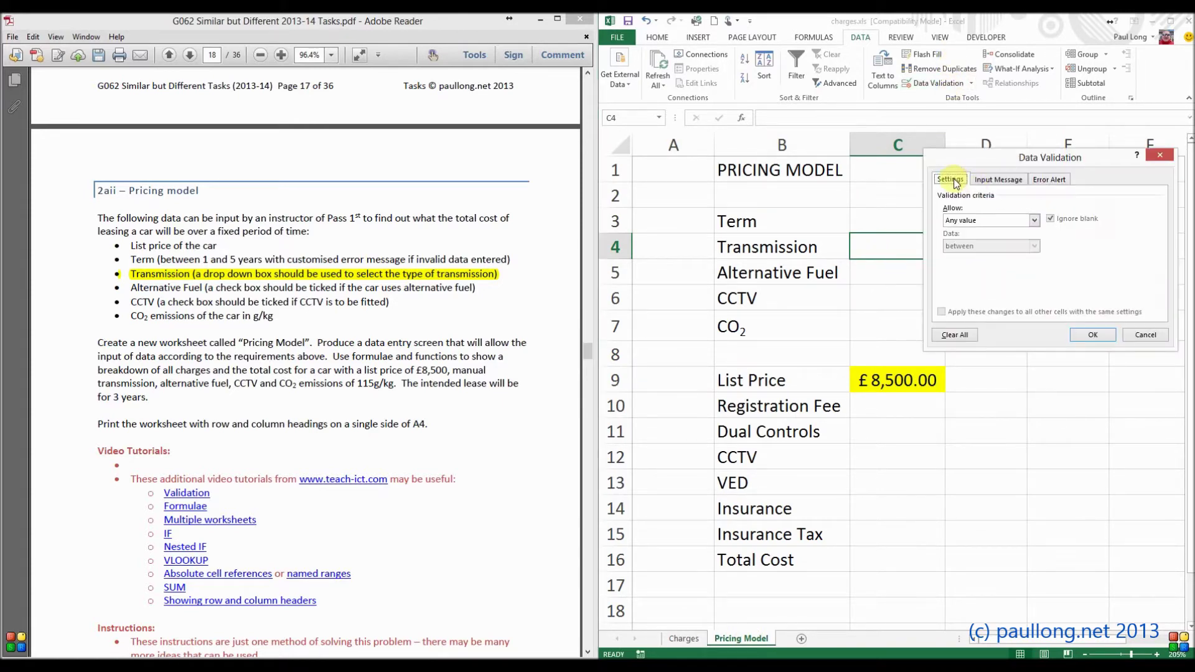
left_click(970, 221)
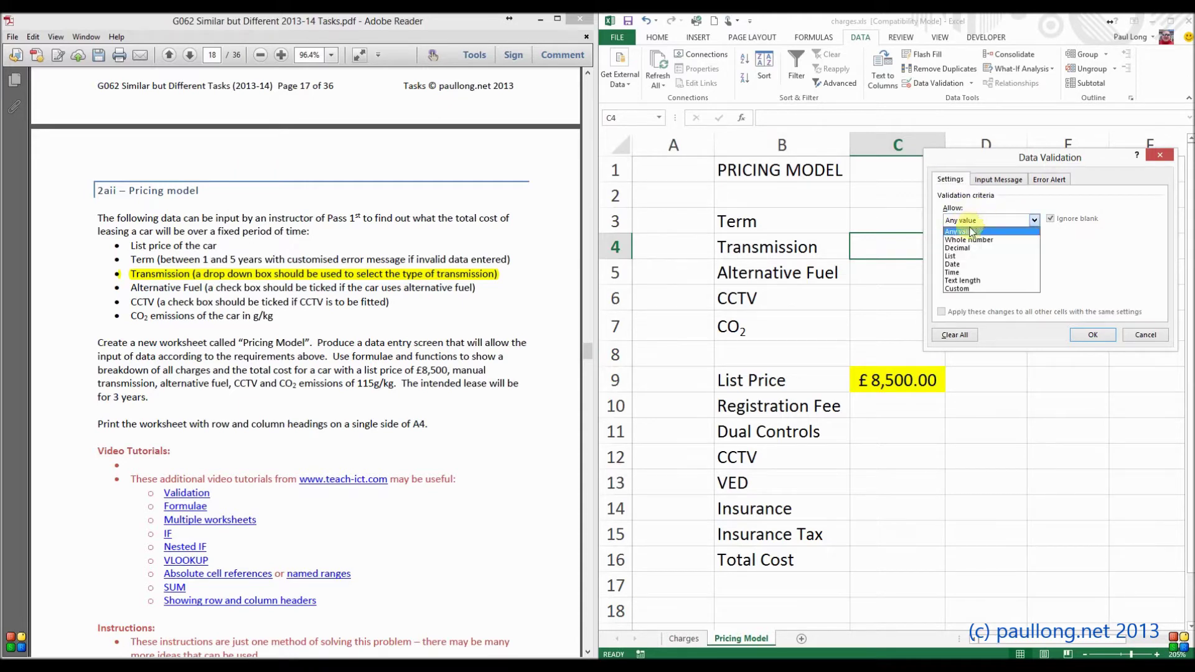
left_click(967, 258)
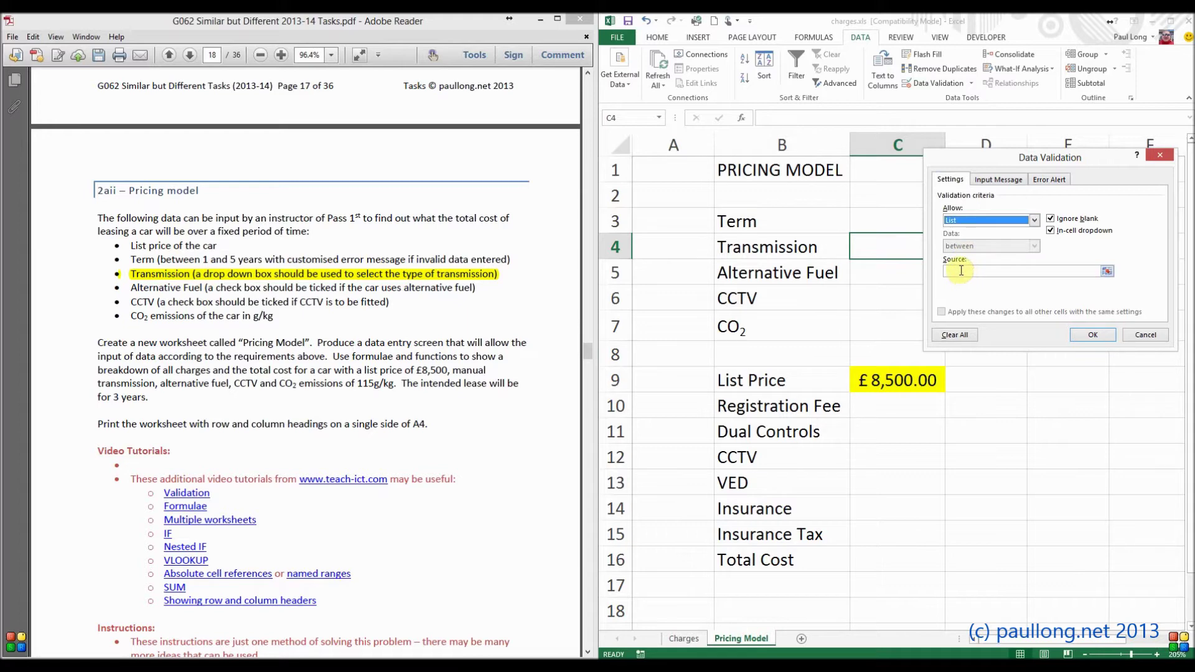
left_click(961, 271)
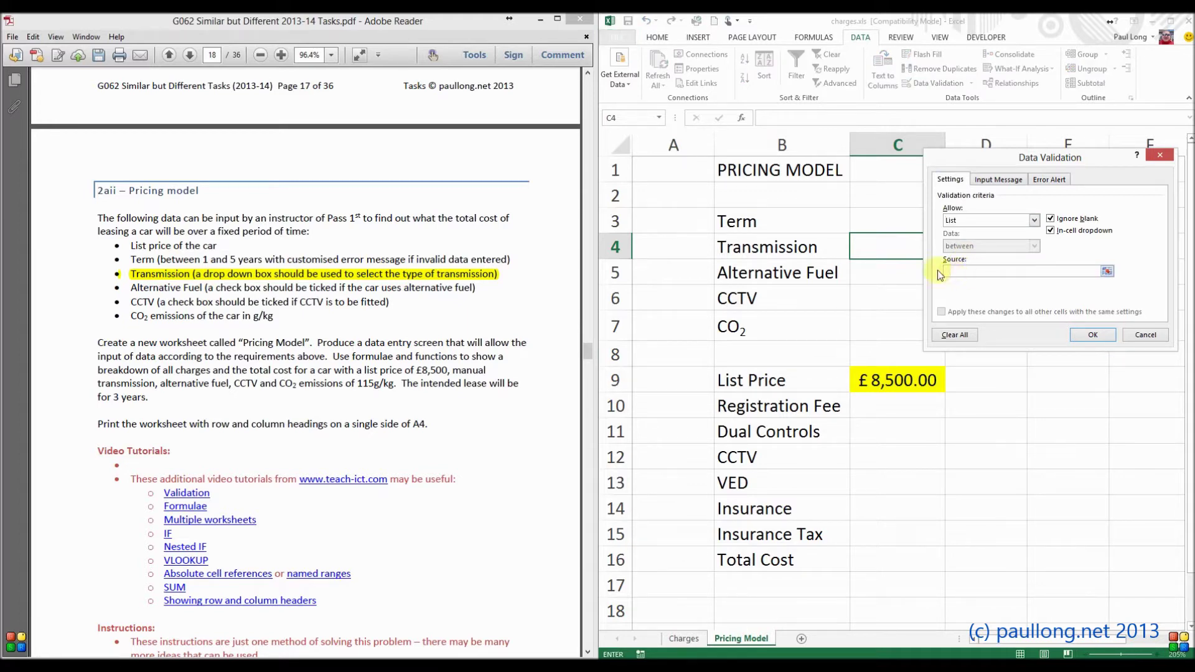
left_click(687, 643)
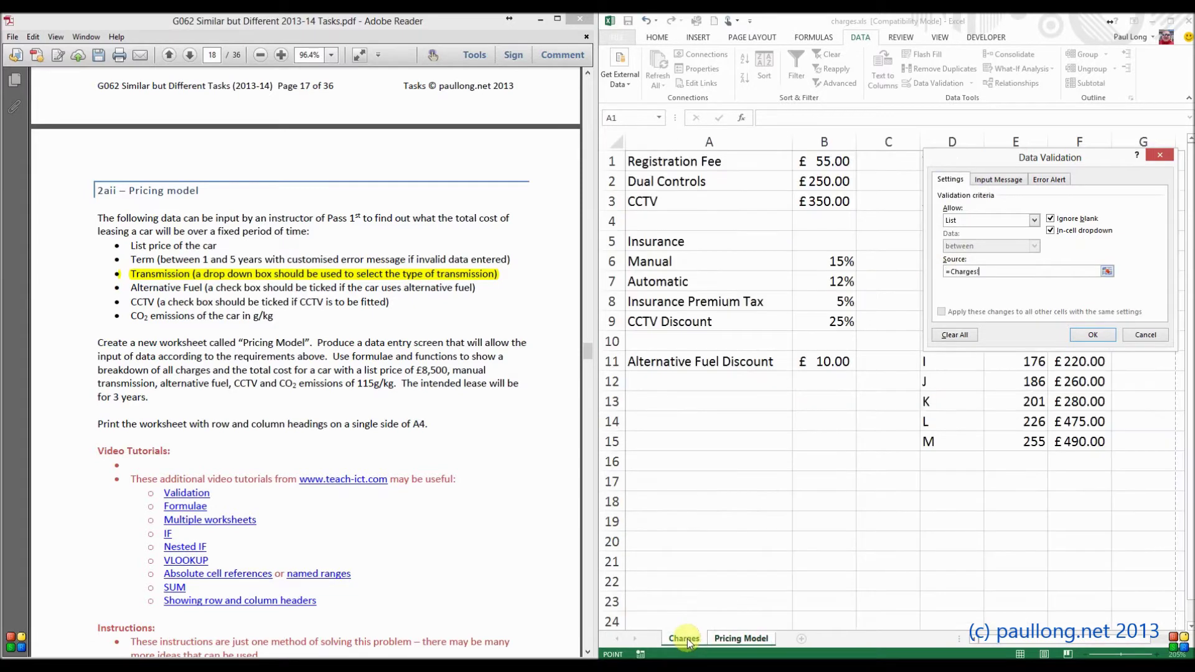
left_click(667, 266)
left_click_drag(667, 266, 680, 280)
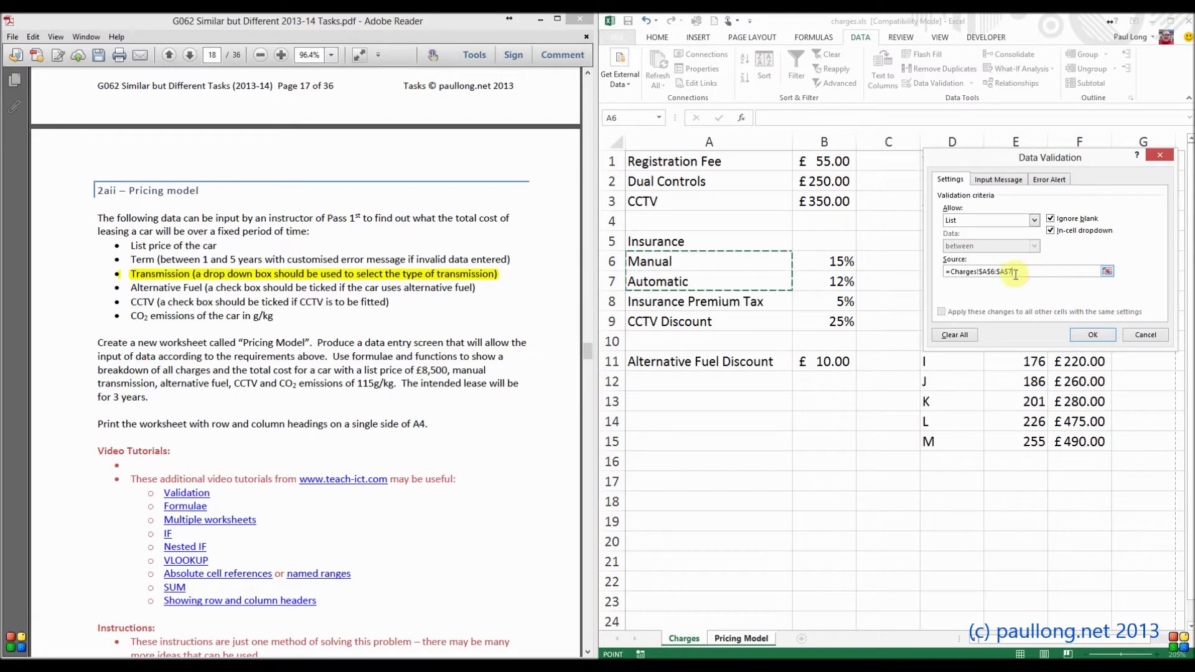
left_click(1093, 335)
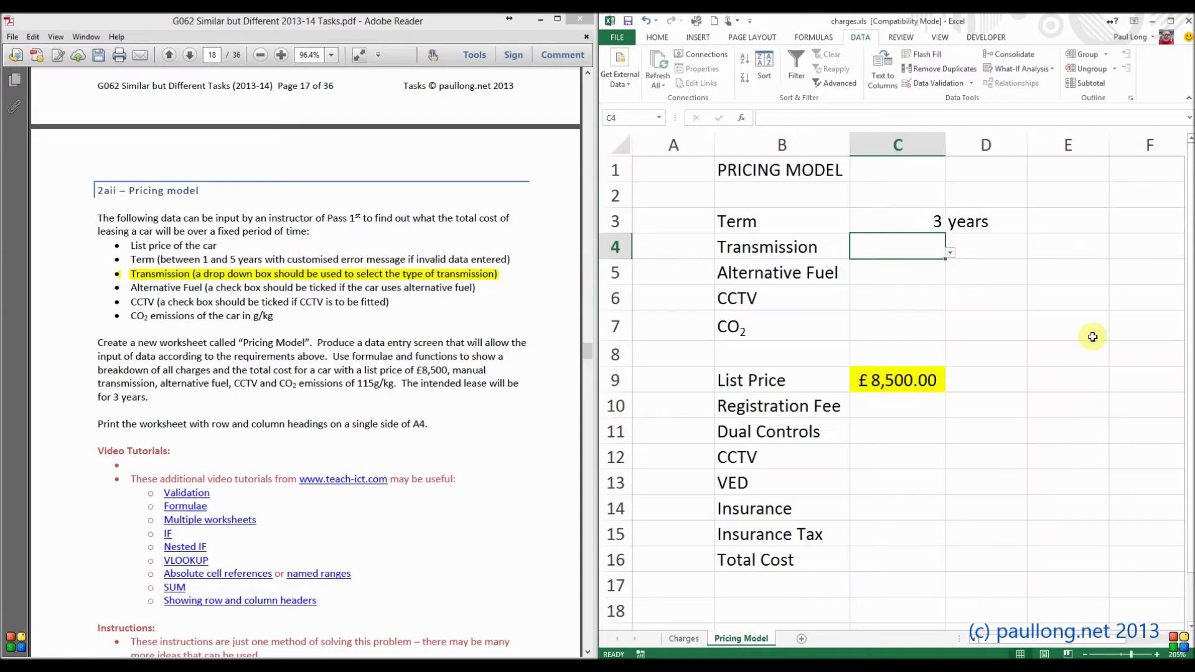
Choose Manual in C4's drop-down and highlight the Alternative Fuel requirement in the PDF instead.
left_click(950, 254)
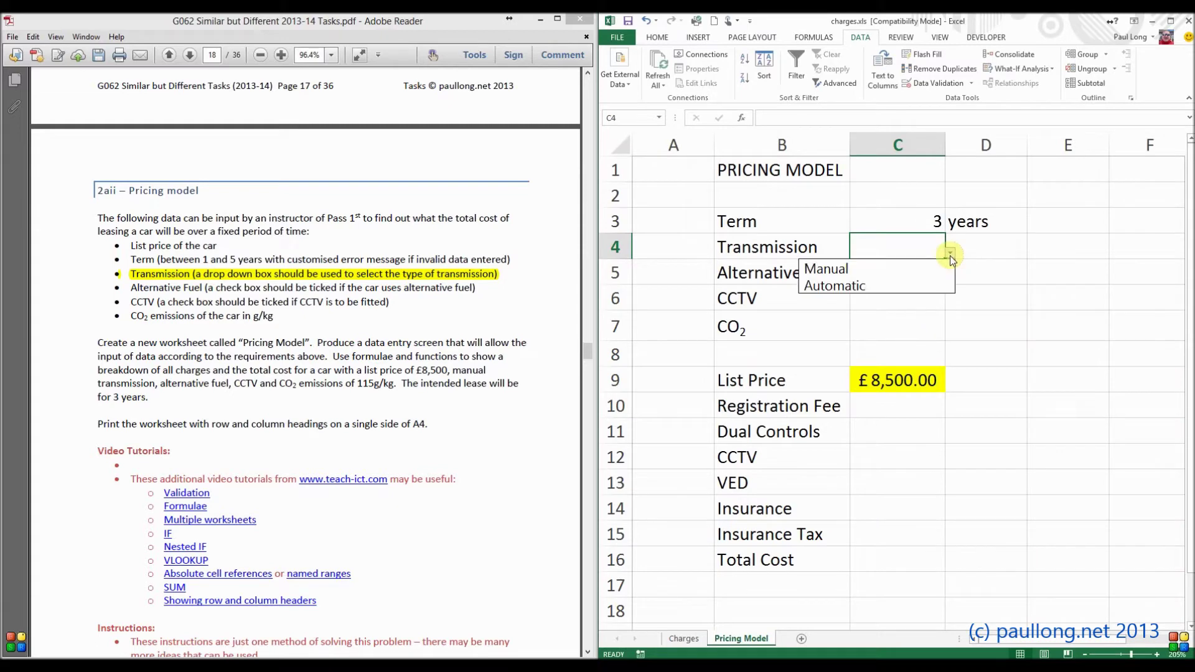
left_click(909, 270)
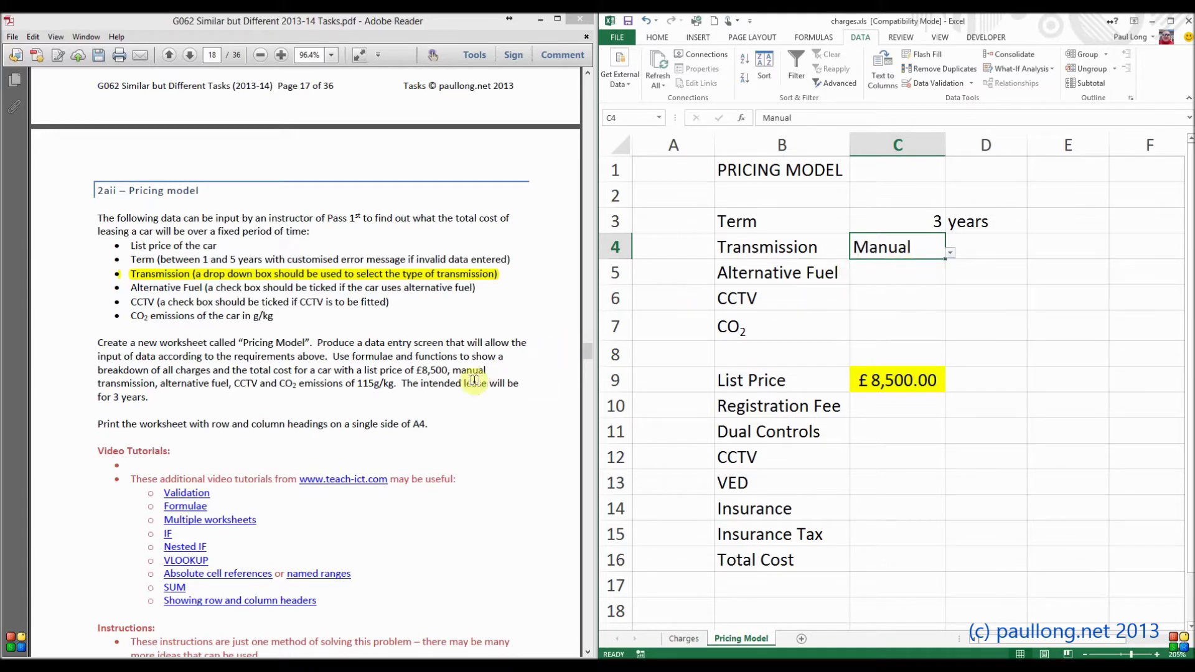
left_click_drag(449, 370, 488, 371)
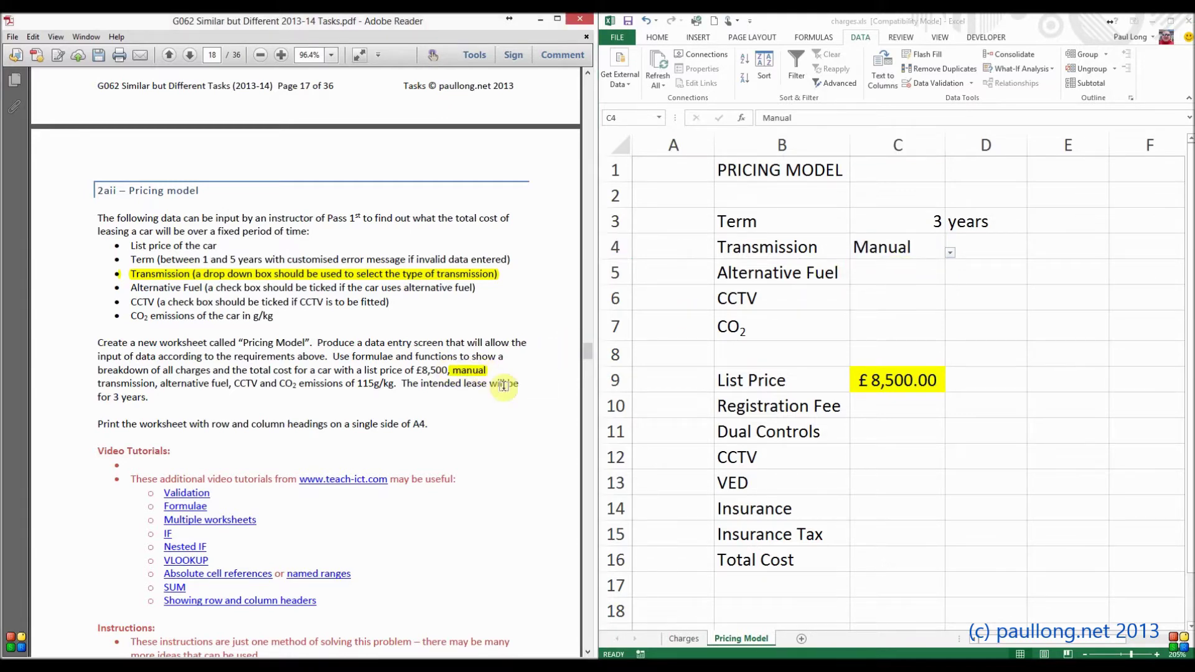
key("ctrl+z")
key("ctrl+z")
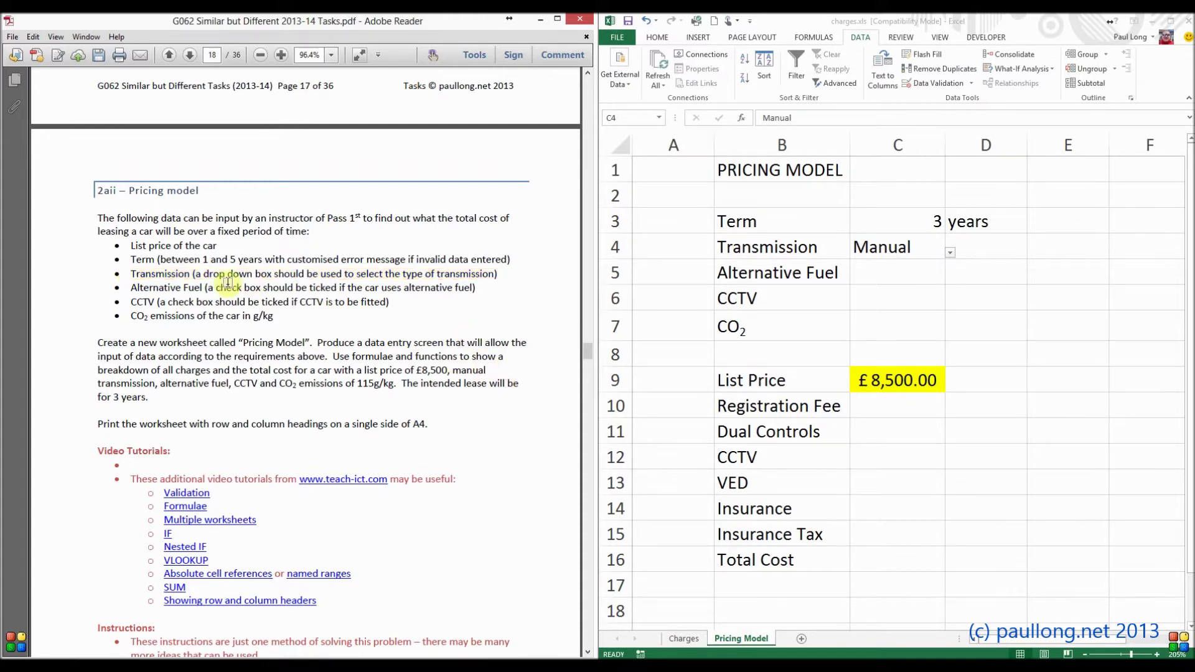
left_click_drag(129, 290, 476, 287)
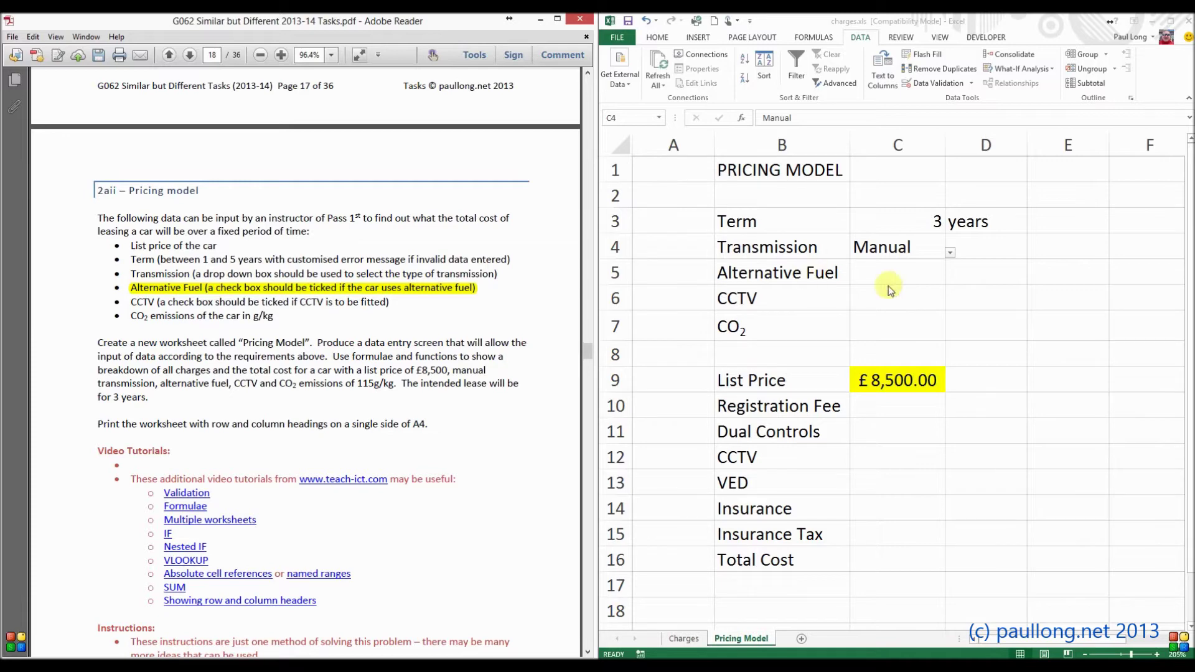
Select Alternative Fuel cell C5 and display the Developer ribbon's form-control tools.
left_click(905, 298)
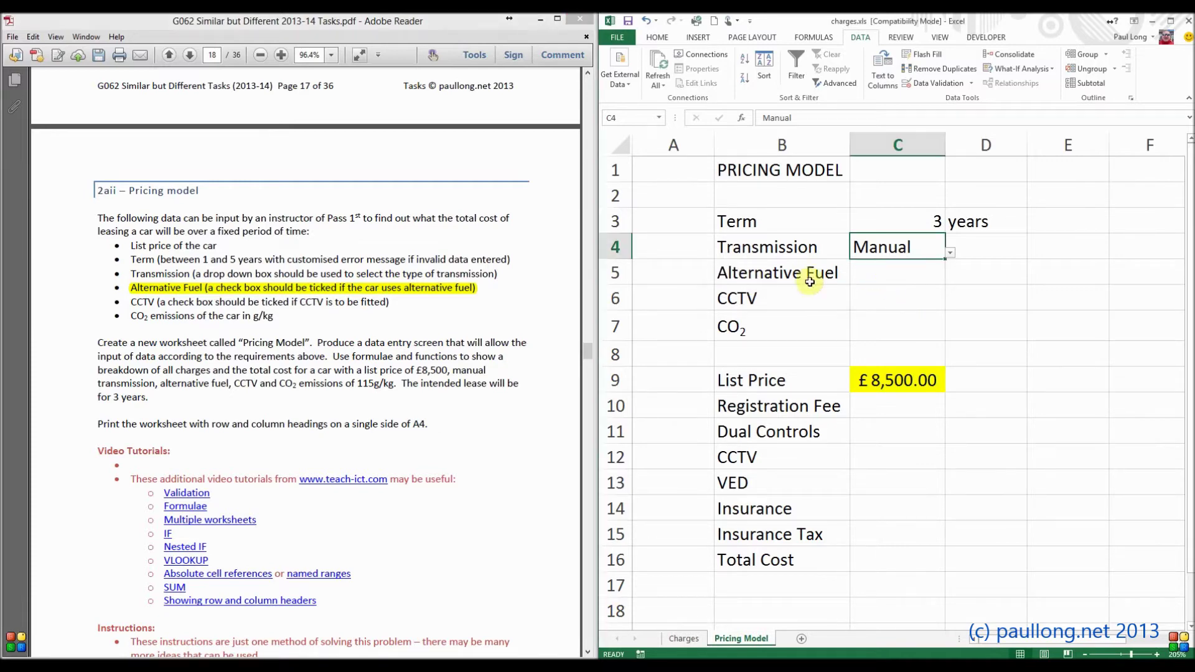
left_click(894, 273)
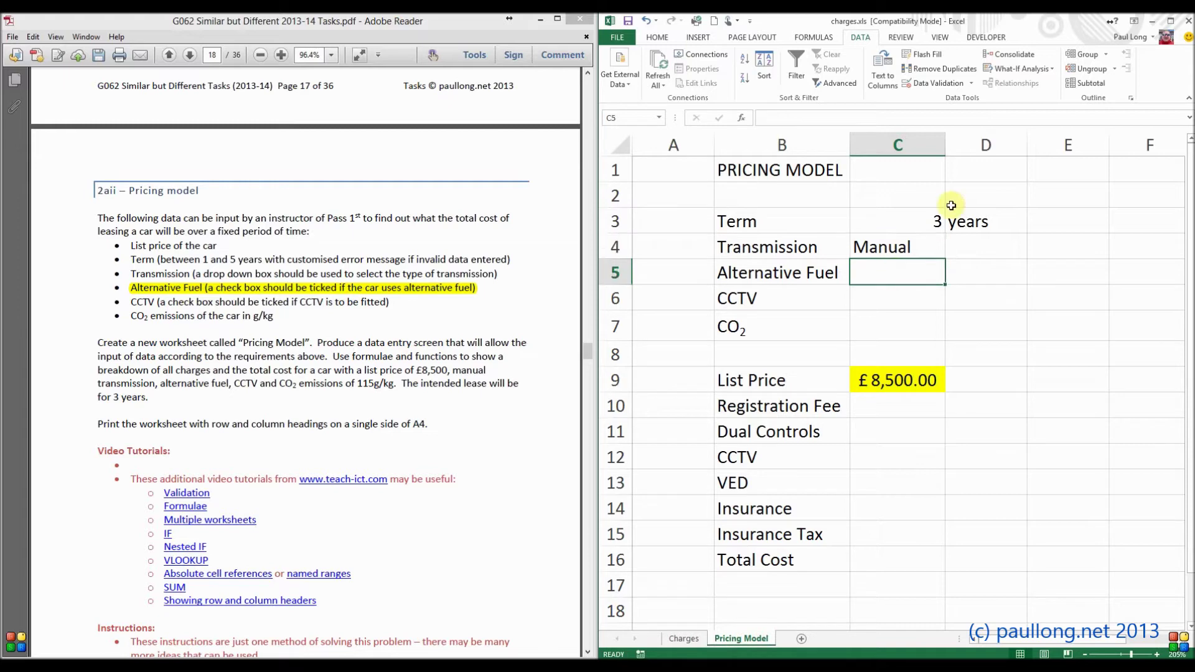
left_click(992, 39)
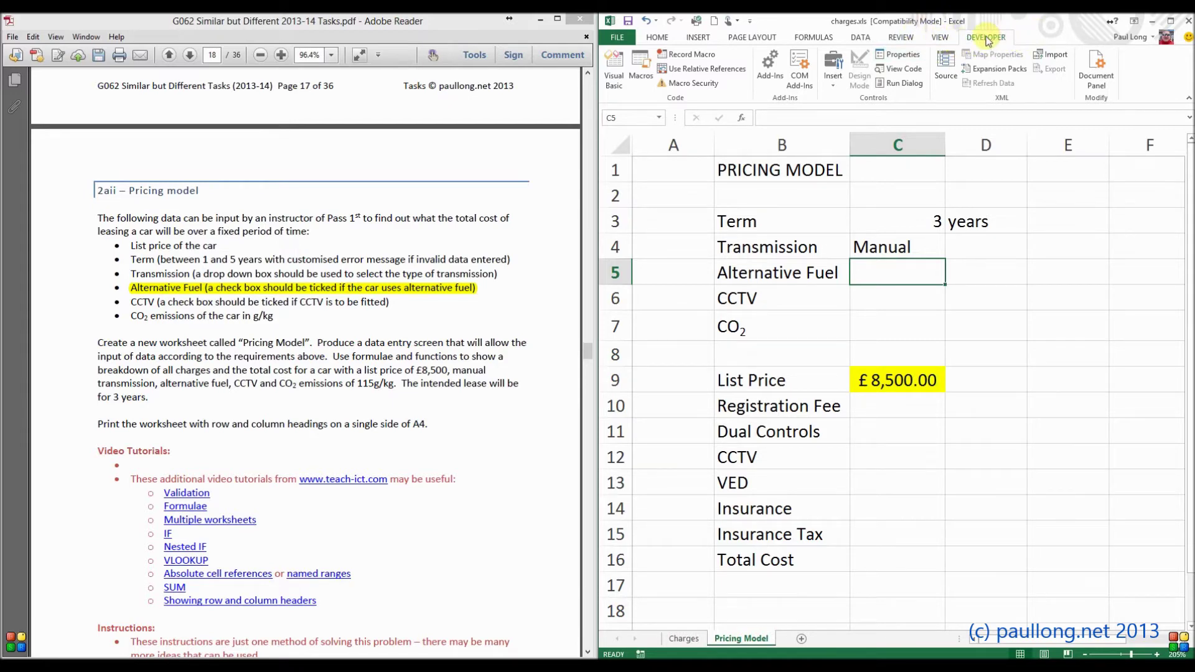
right_click(803, 36)
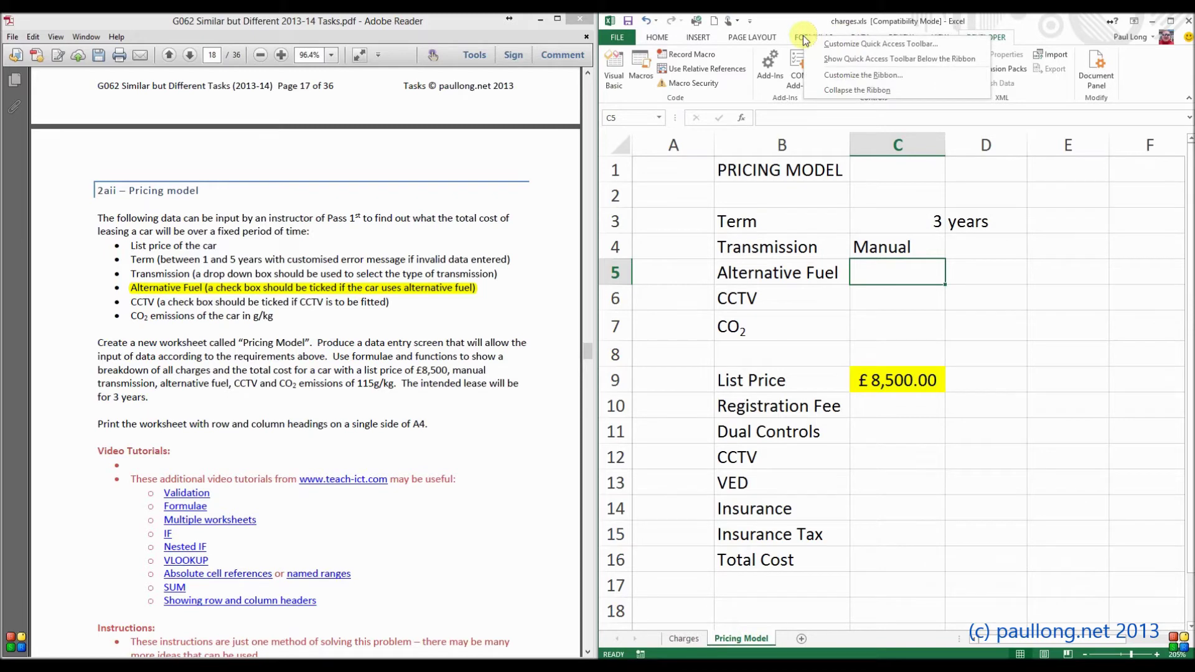
left_click(853, 75)
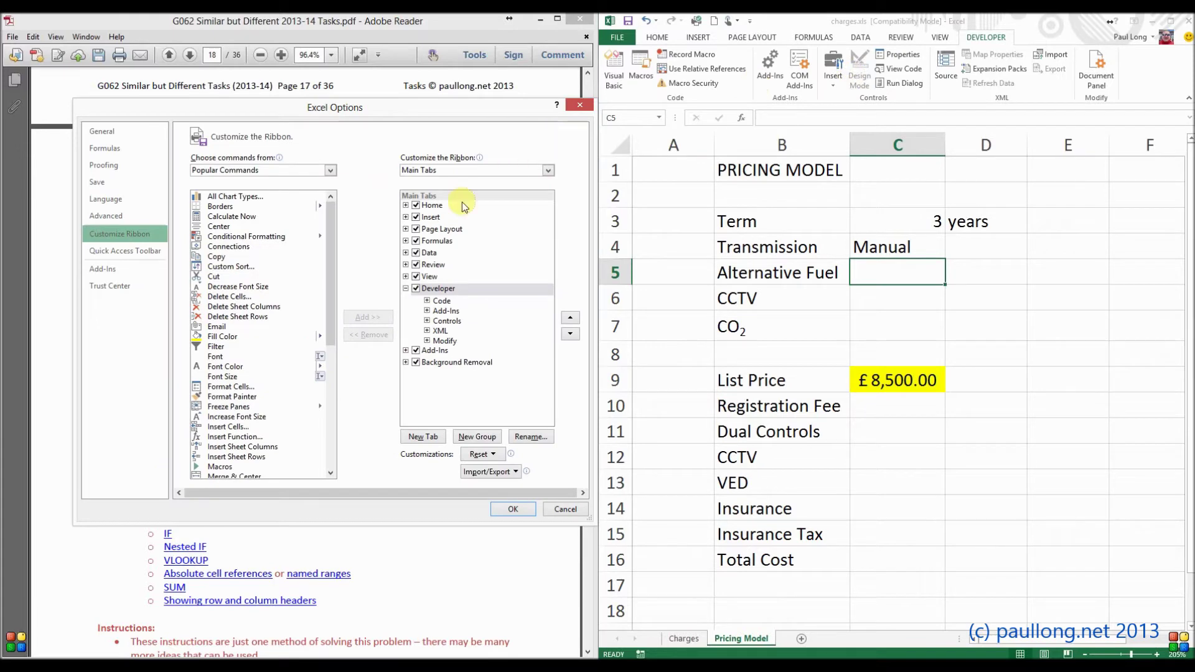
left_click(416, 288)
left_click(405, 289)
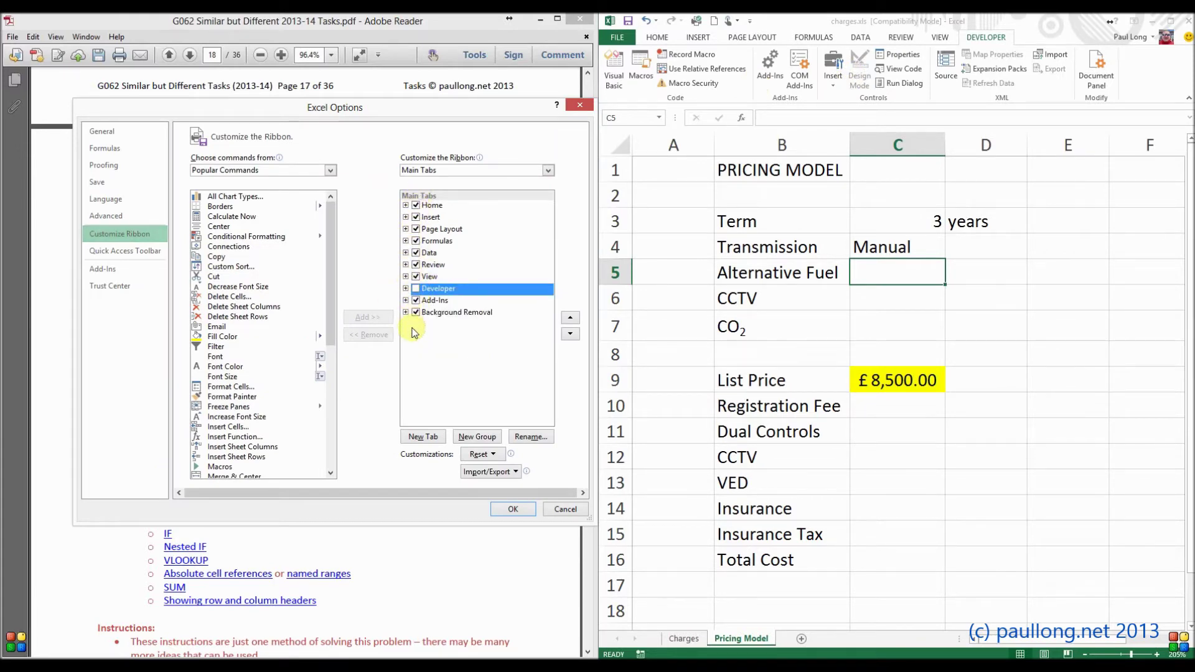
left_click(415, 289)
left_click(514, 511)
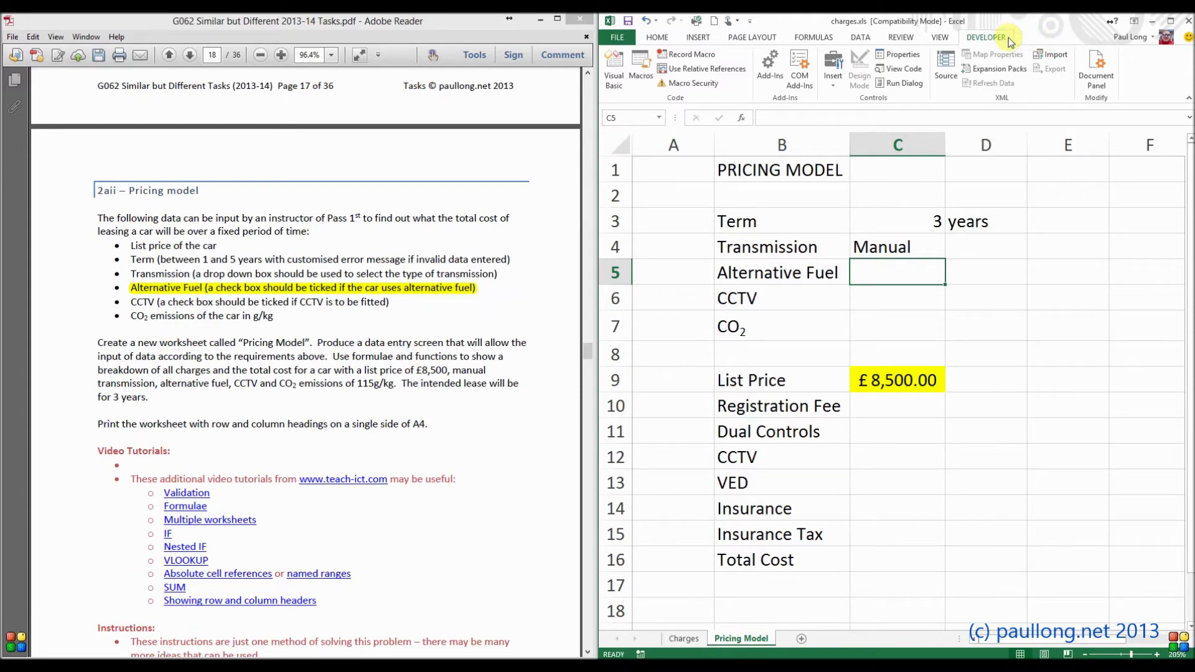
Draw a Form Controls check box across Alternative Fuel cell C5.
left_click(834, 85)
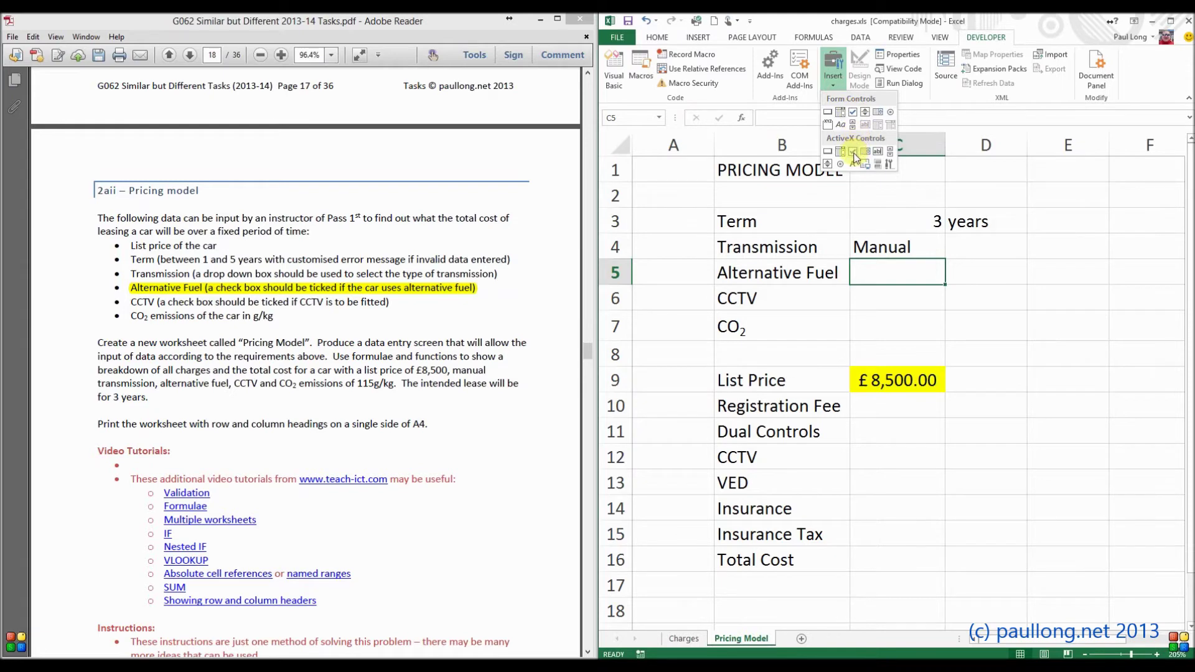
left_click(854, 115)
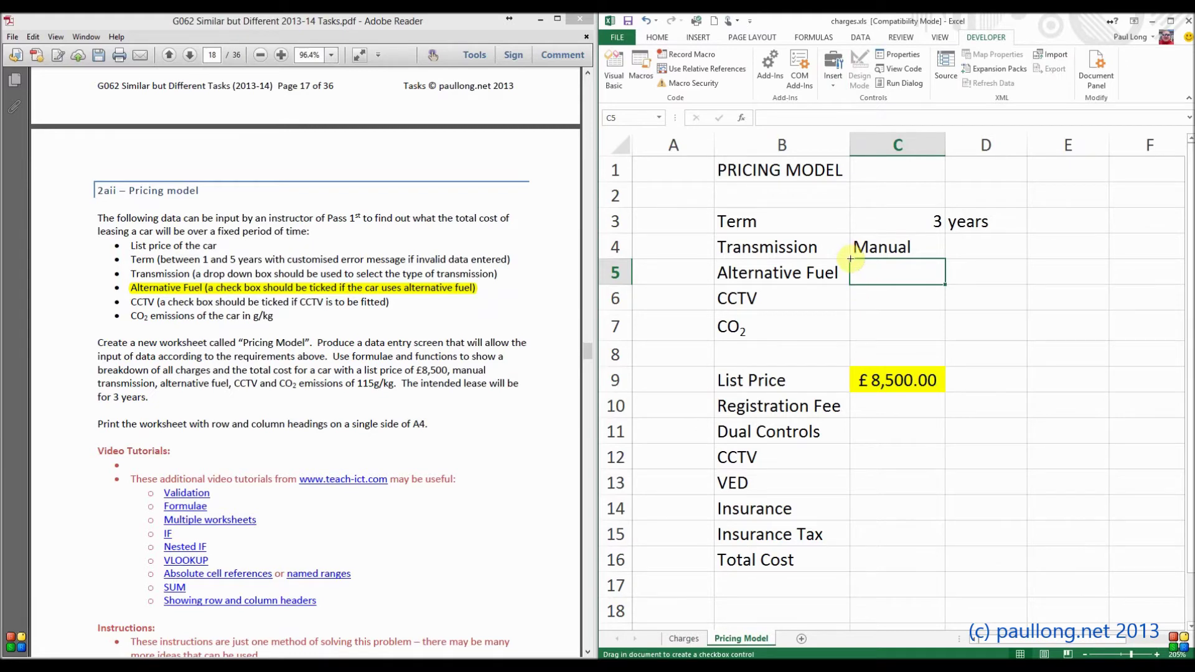
mouse_move(851, 259)
left_mouse_down()
mouse_move(1001, 274)
mouse_move(972, 274)
left_mouse_up()
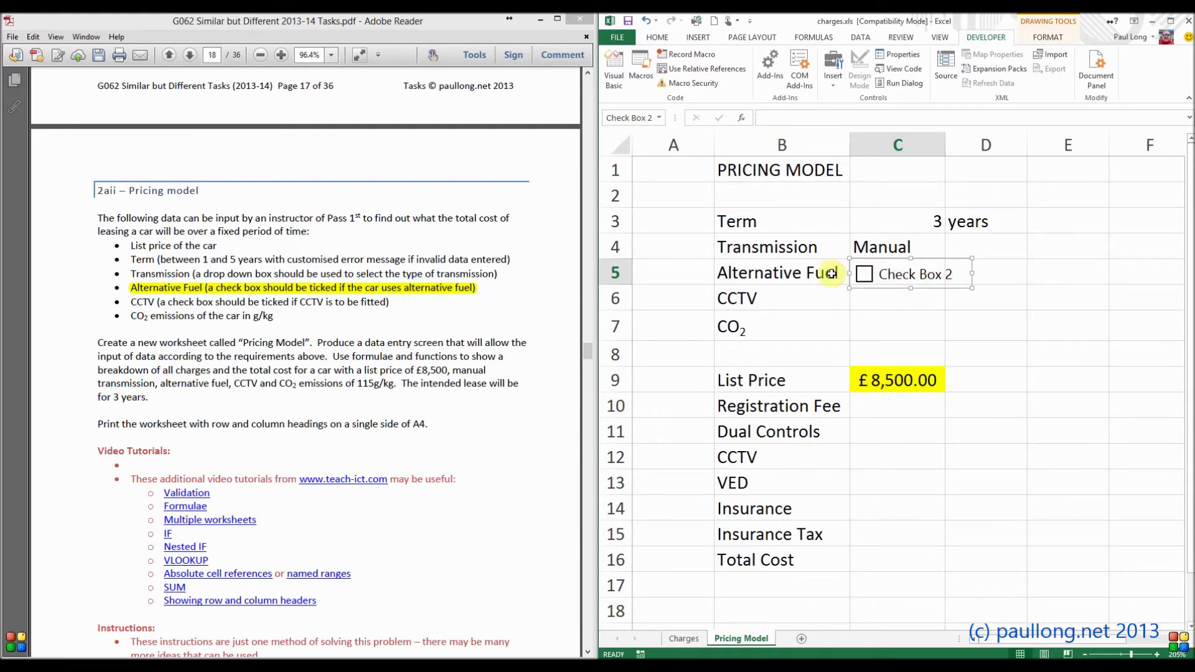
Delete the caption of the check box in C5, leaving it unlabelled.
left_click(879, 274)
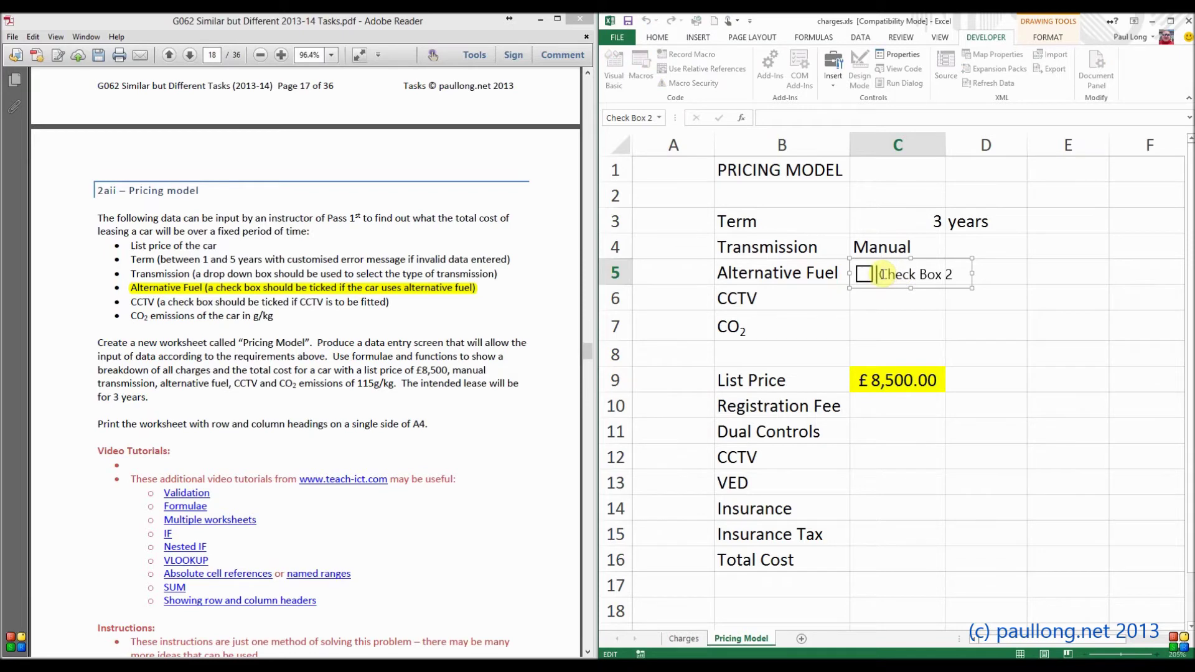
left_click_drag(880, 273, 975, 291)
key("BackSpace")
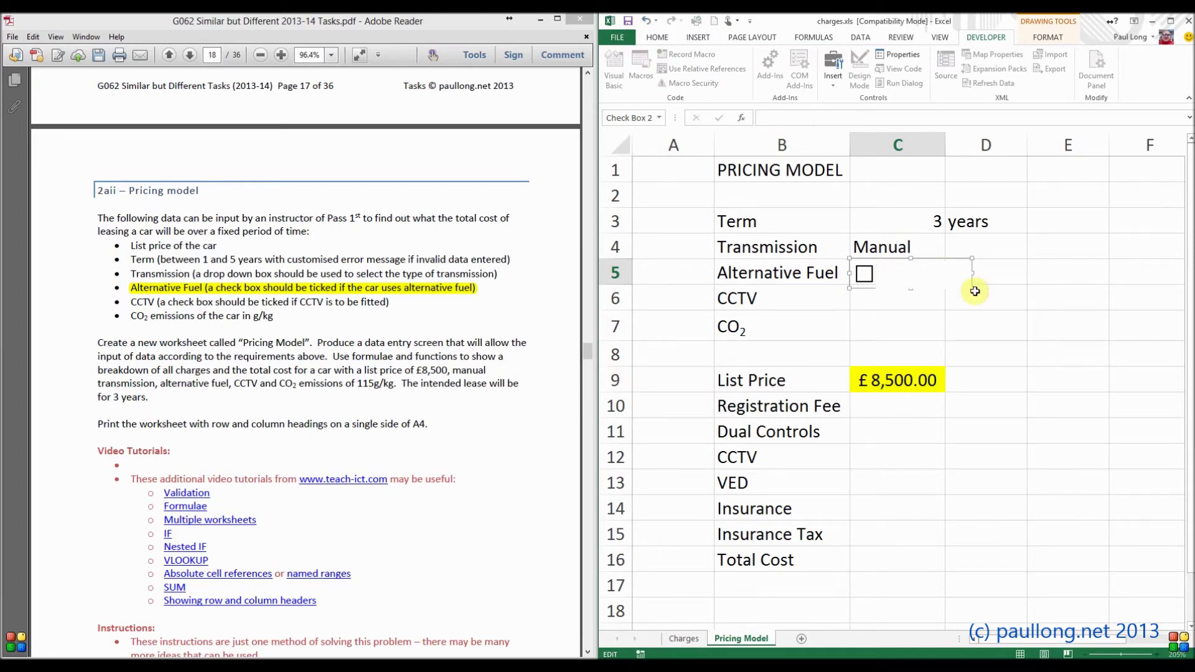
type("Alternative Fuel")
key("BackSpace")
key("BackSpace")
key("BackSpace")
key("BackSpace")
key("BackSpace")
key("BackSpace")
key("BackSpace")
key("BackSpace")
key("BackSpace")
key("BackSpace")
key("BackSpace")
key("BackSpace")
key("BackSpace")
key("BackSpace")
key("BackSpace")
key("BackSpace")
left_click(805, 269)
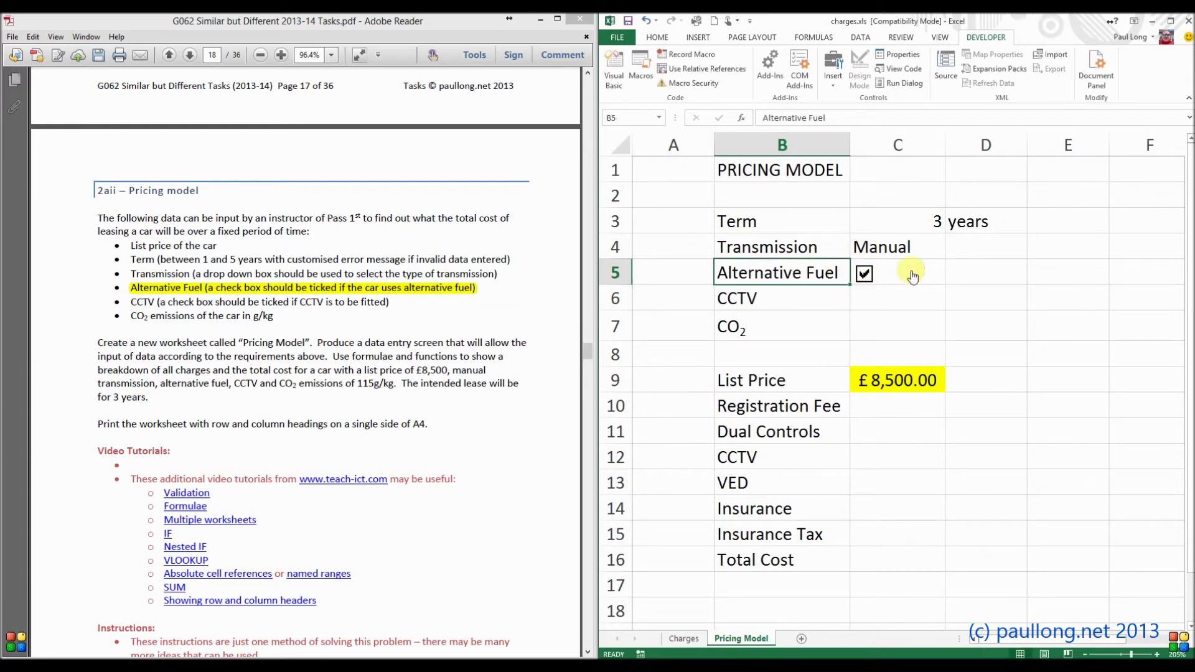
Tick and untick the bare check box to test it, leaving it unticked.
left_click(866, 276)
left_click(867, 278)
left_click(867, 277)
left_click(866, 277)
left_click(866, 278)
Set the Alternative Fuel check box's cell link to C5 in Format Control.
right_click(864, 273)
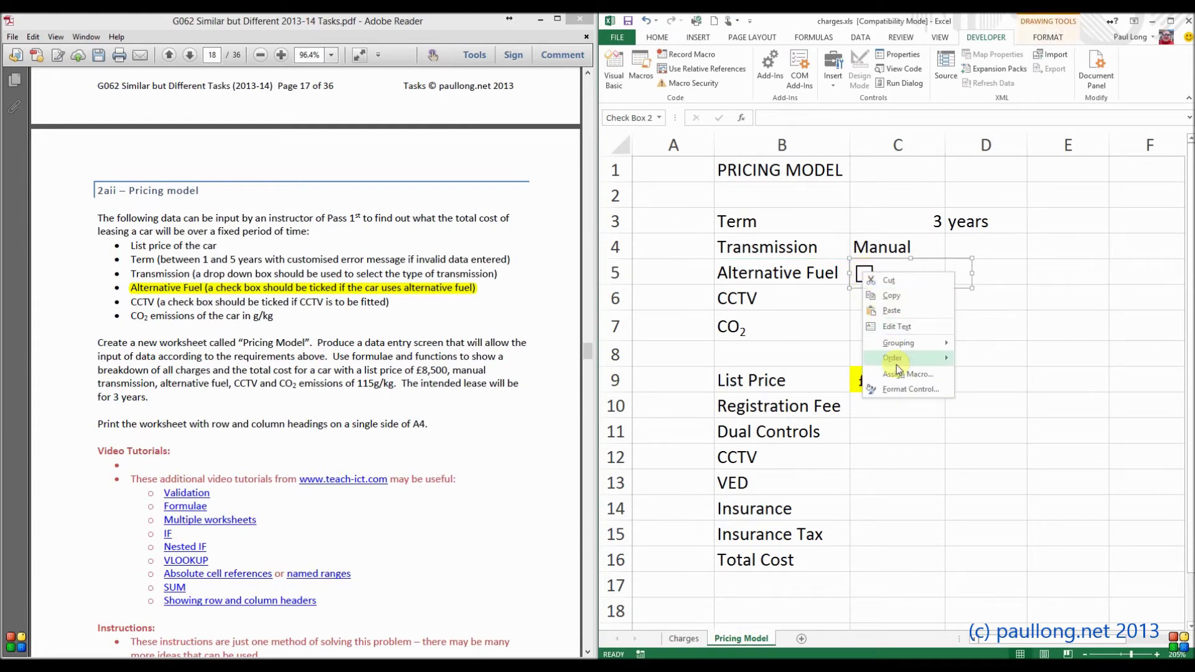
left_click(906, 395)
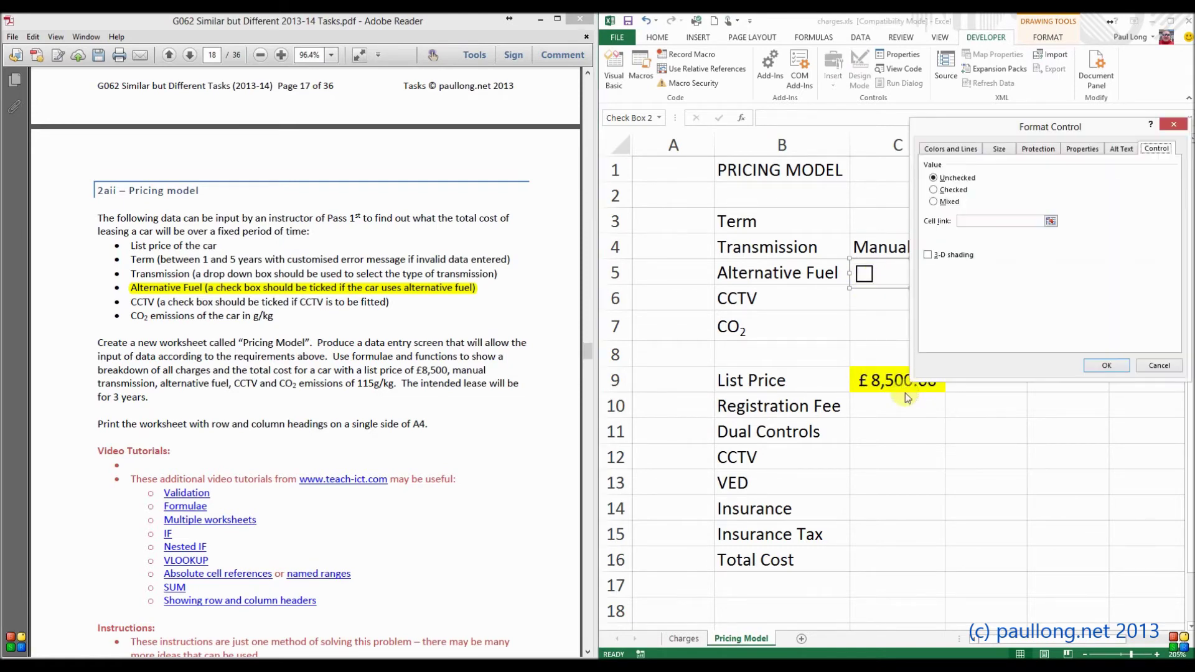
left_click(983, 222)
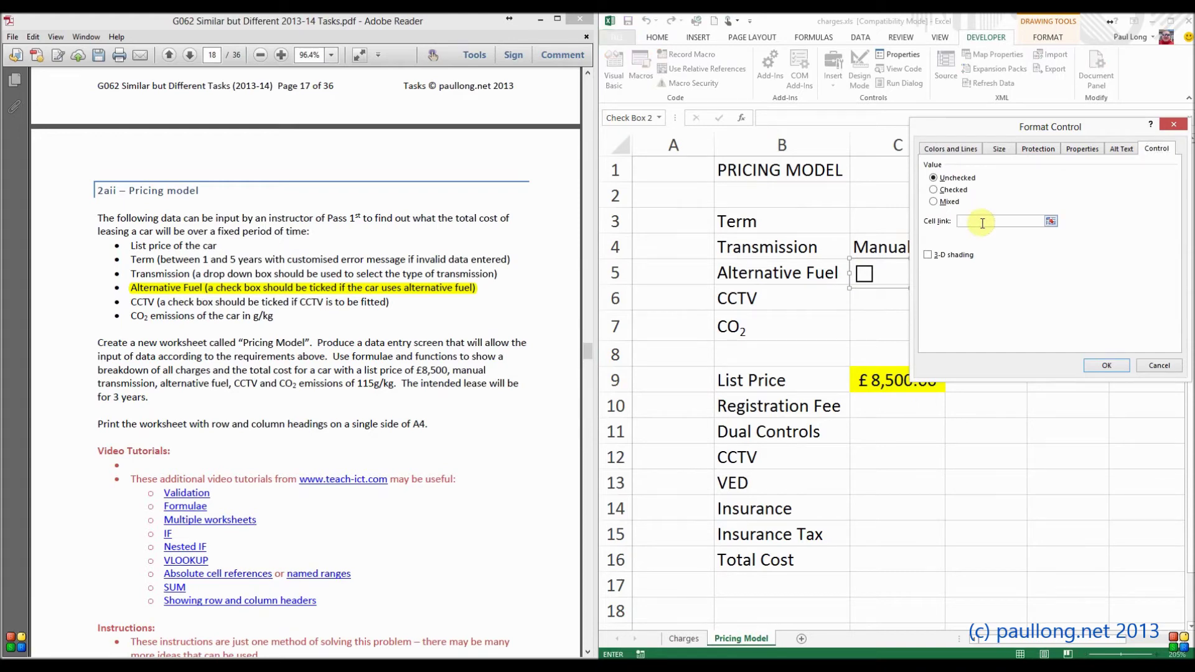
mouse_move(992, 127)
left_mouse_down()
mouse_move(1020, 146)
mouse_move(1036, 137)
mouse_move(979, 120)
mouse_move(1048, 133)
left_mouse_up()
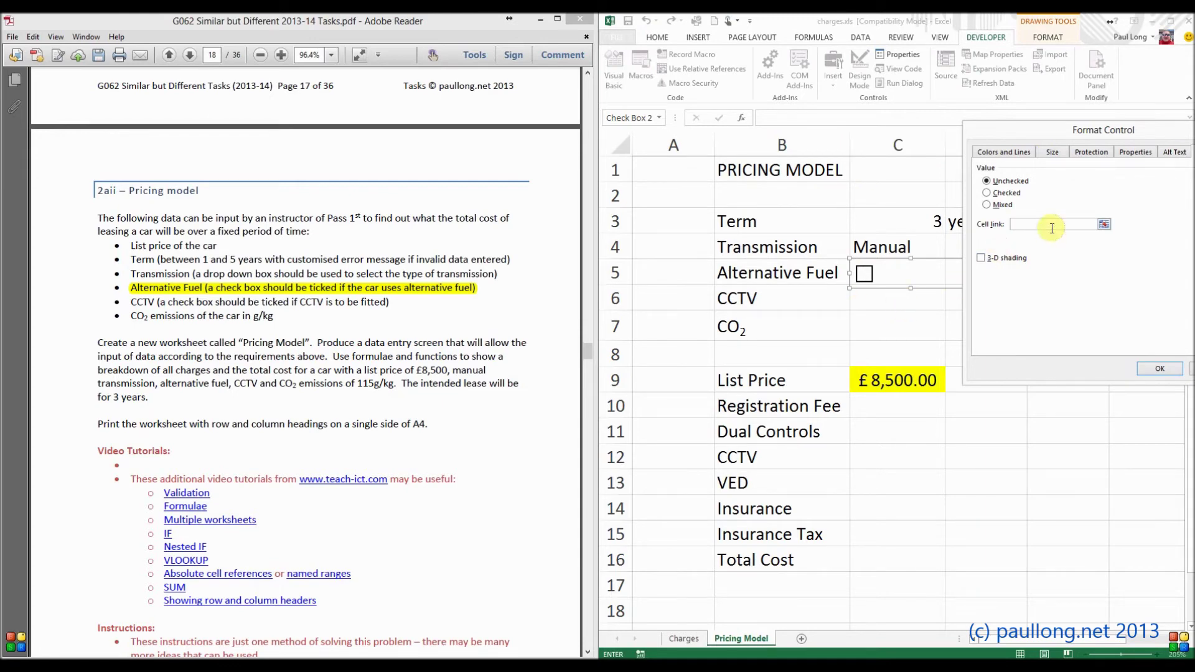
type("c")
left_click(1159, 369)
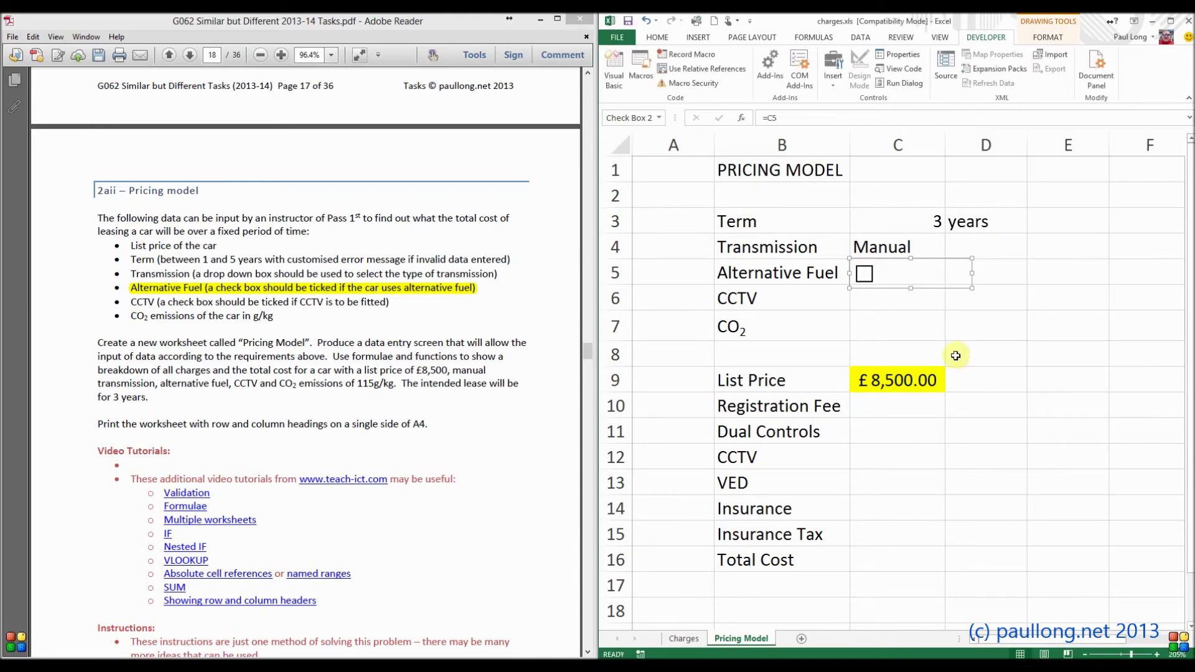
Toggle Alternative Fuel to confirm C5 switches TRUE/FALSE, leaving it ticked.
left_click(874, 299)
left_click(869, 277)
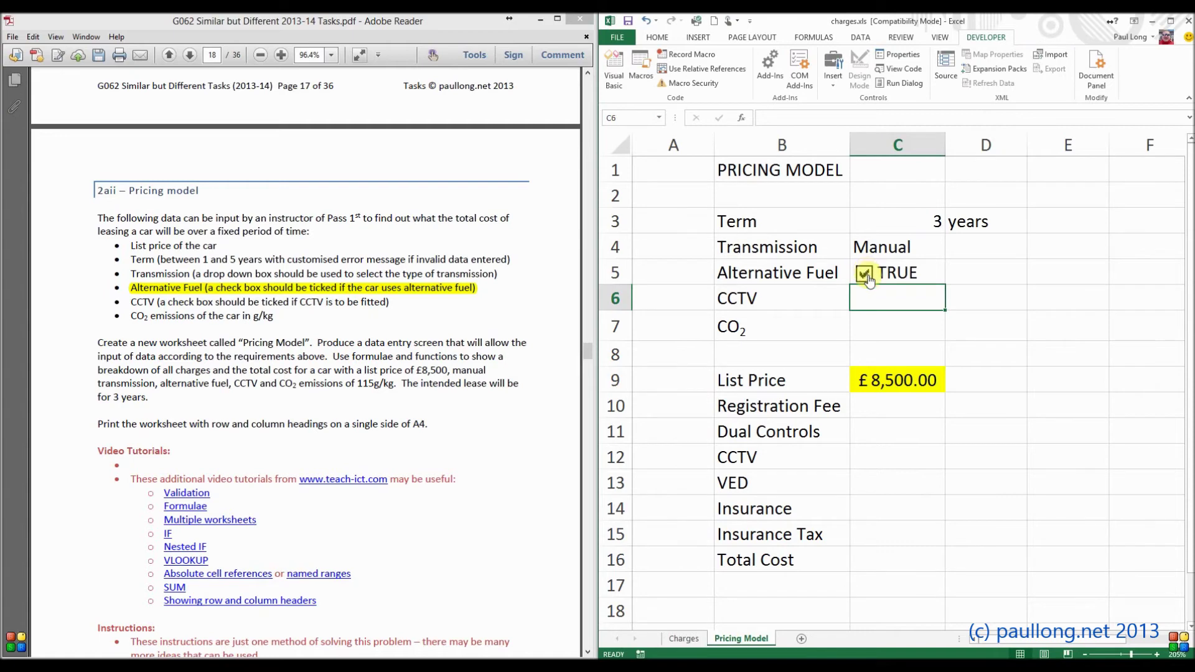
left_click(868, 277)
left_click(867, 278)
left_click(865, 276)
left_click(866, 279)
left_click(865, 279)
left_click(866, 279)
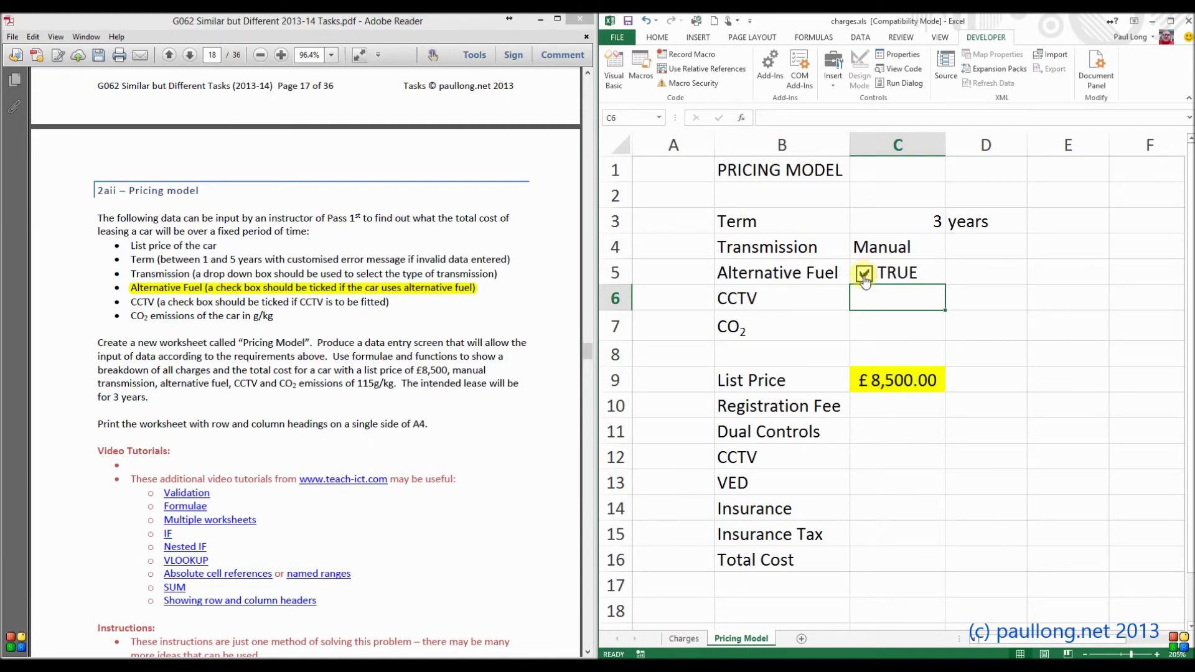
left_click(905, 325)
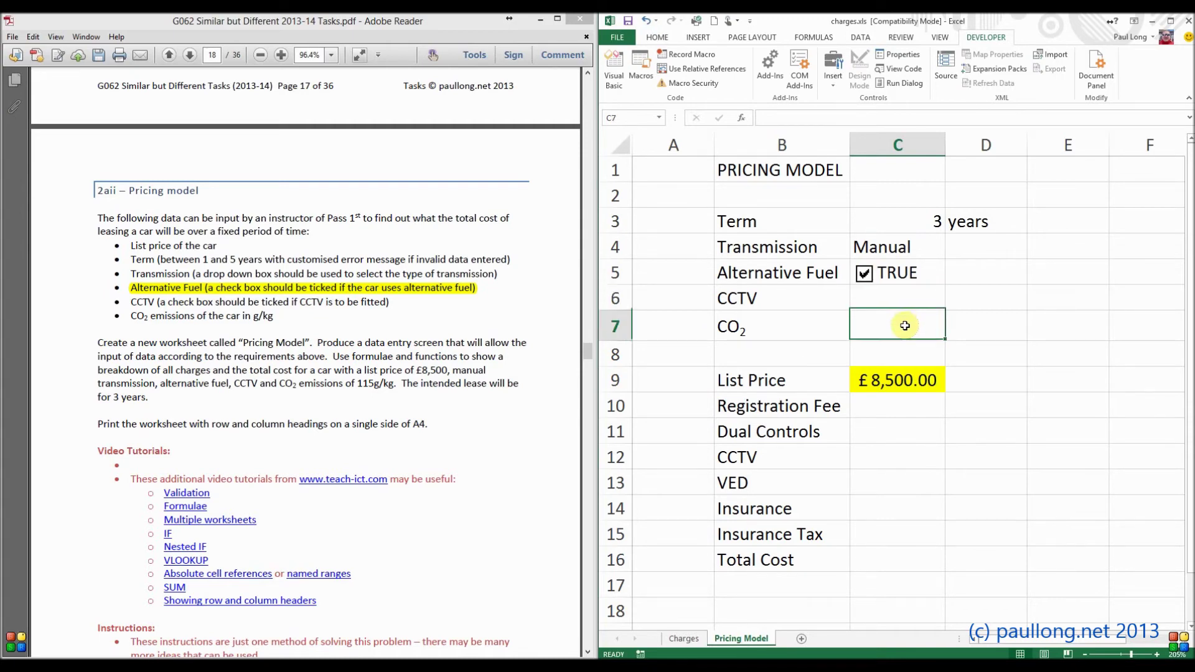
left_click(881, 300)
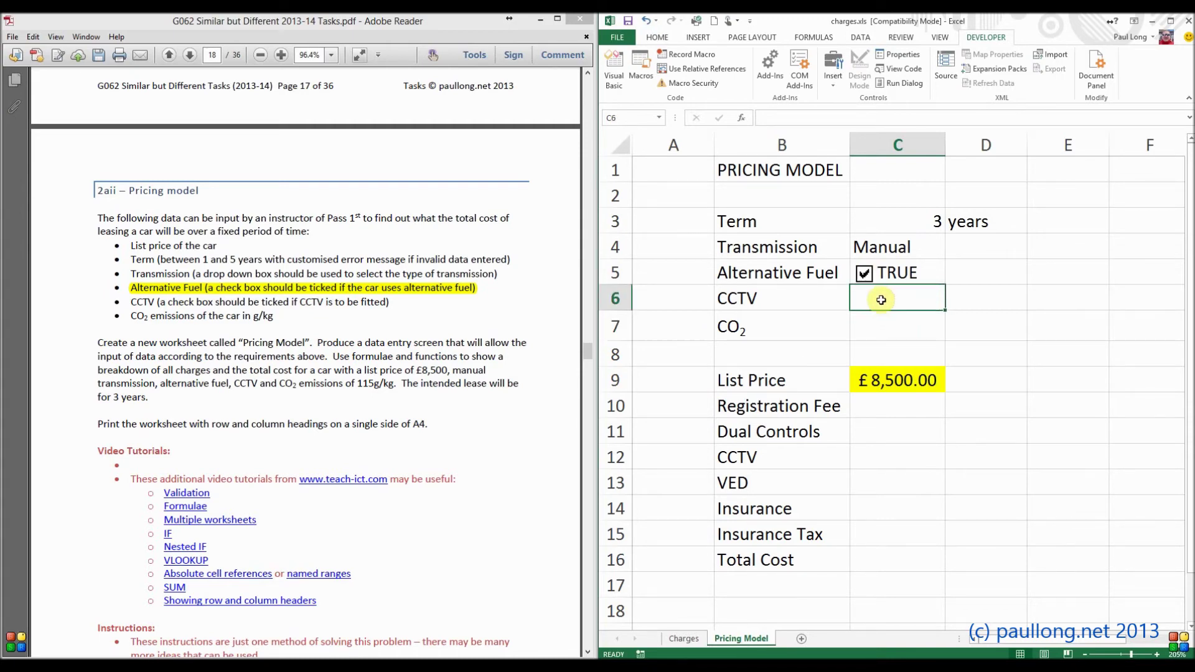
left_click(831, 80)
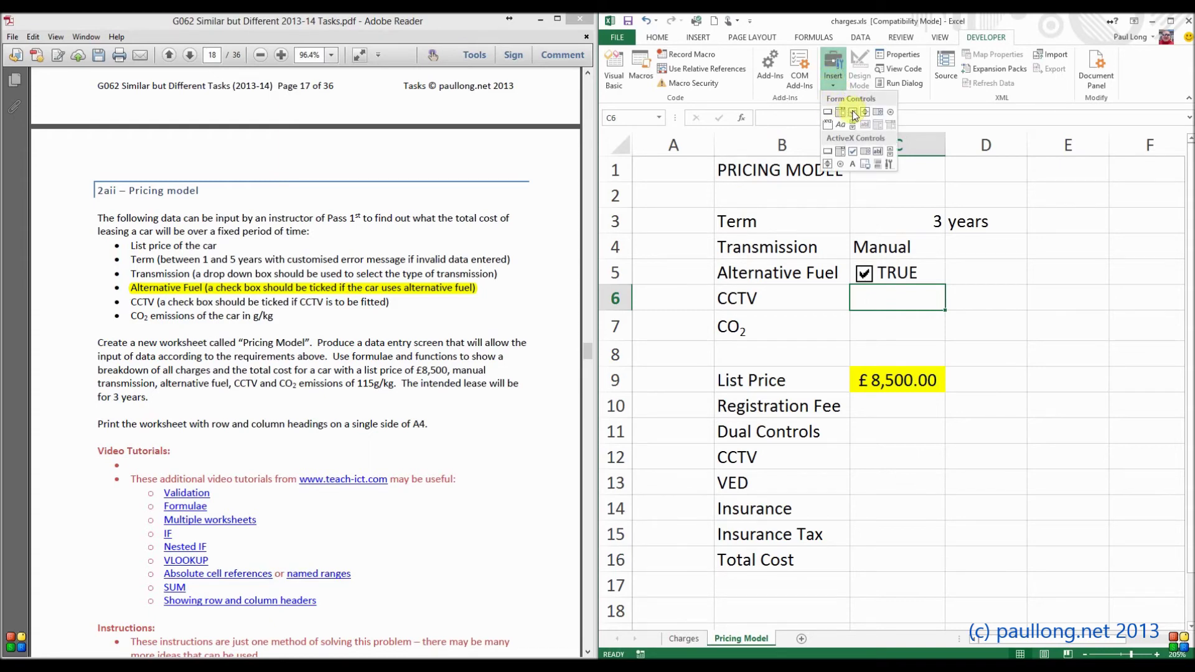
Draw a new check box in cell C6 for CCTV and clear its label.
left_click(851, 112)
left_click_drag(850, 285, 929, 307)
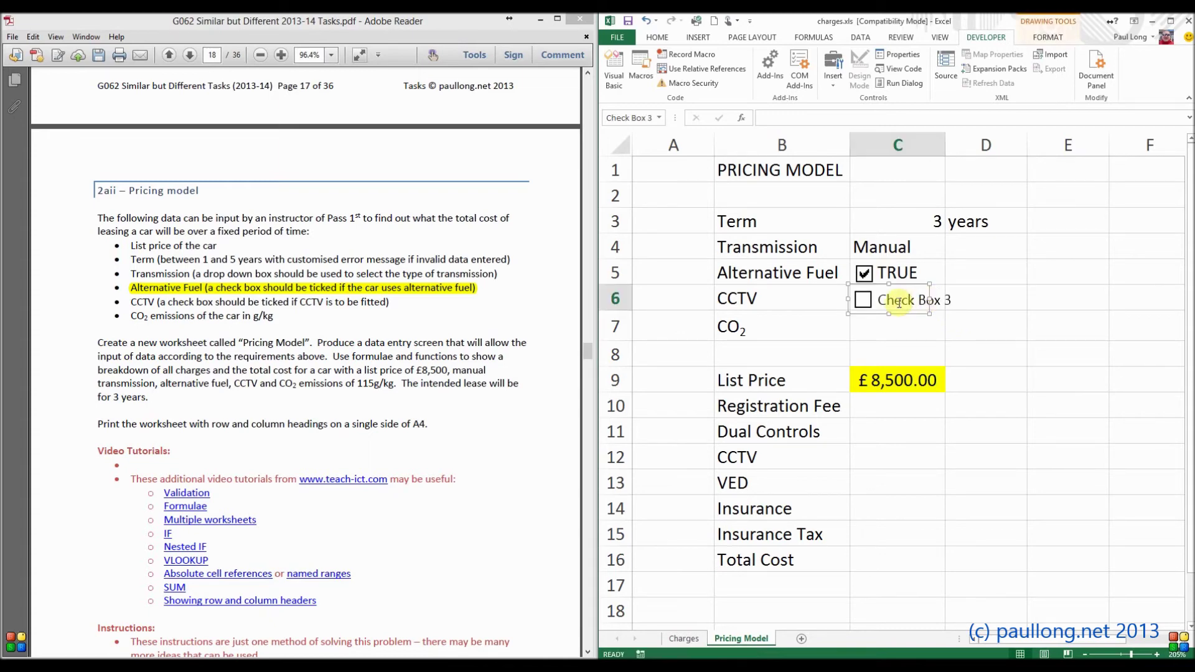
left_click_drag(884, 301, 970, 301)
key("BackSpace")
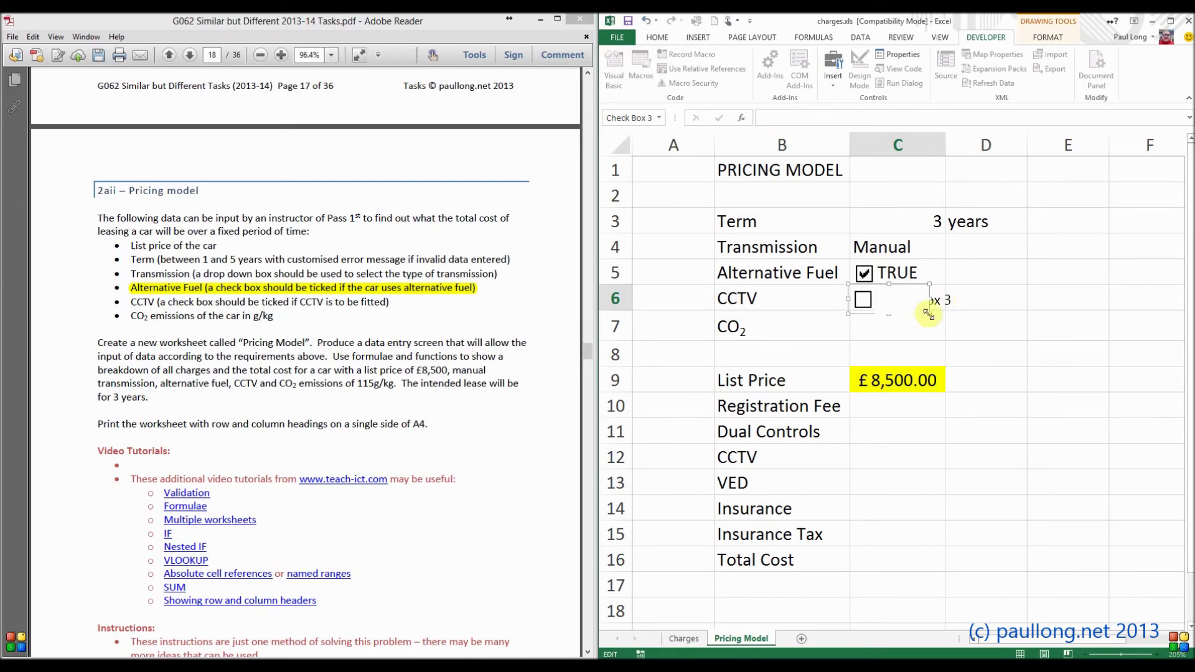
left_click(937, 346)
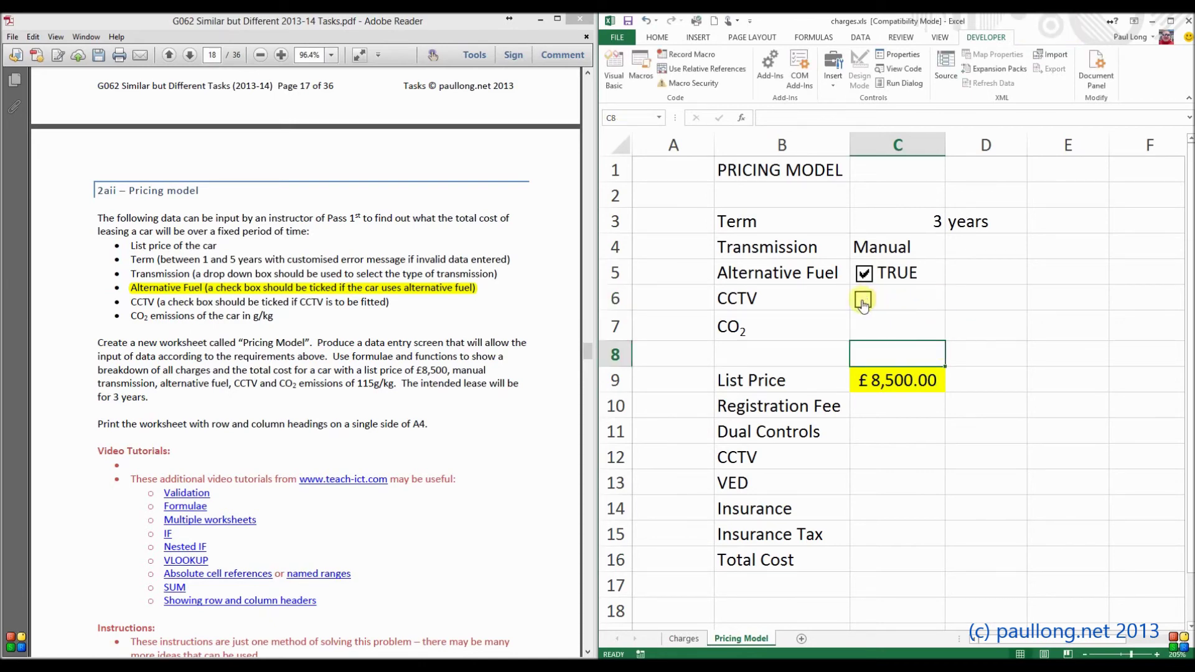
left_click(863, 303)
Link the CCTV check box to cell C6, then toggle it and leave it ticked.
right_click(864, 302)
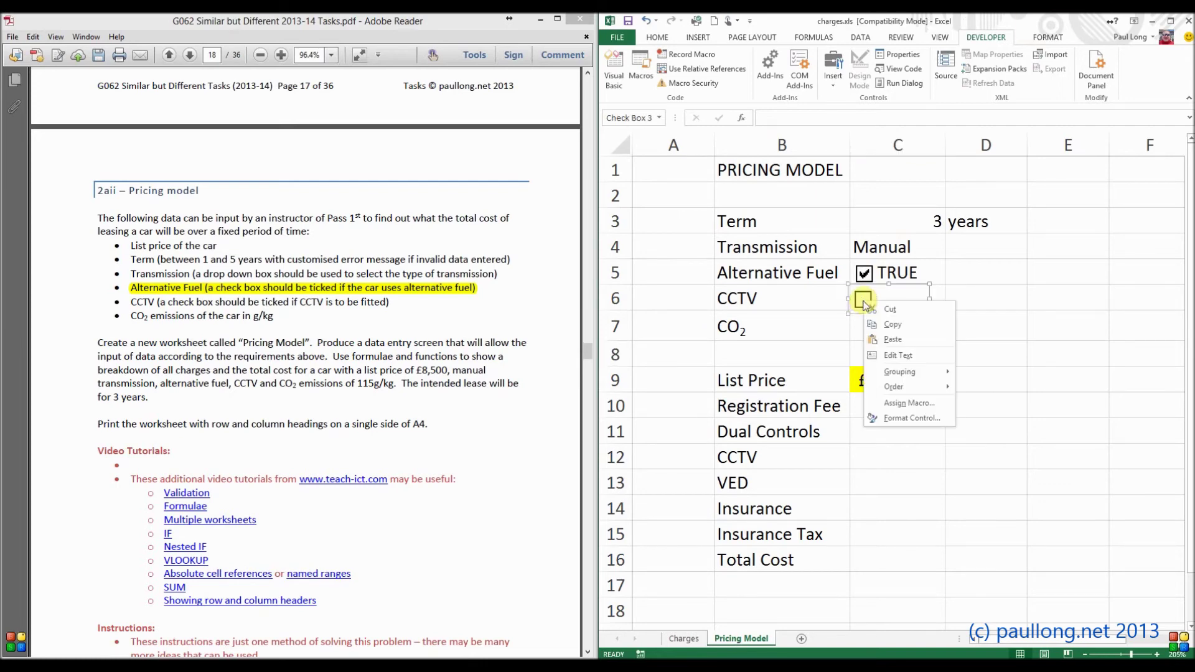
left_click(909, 419)
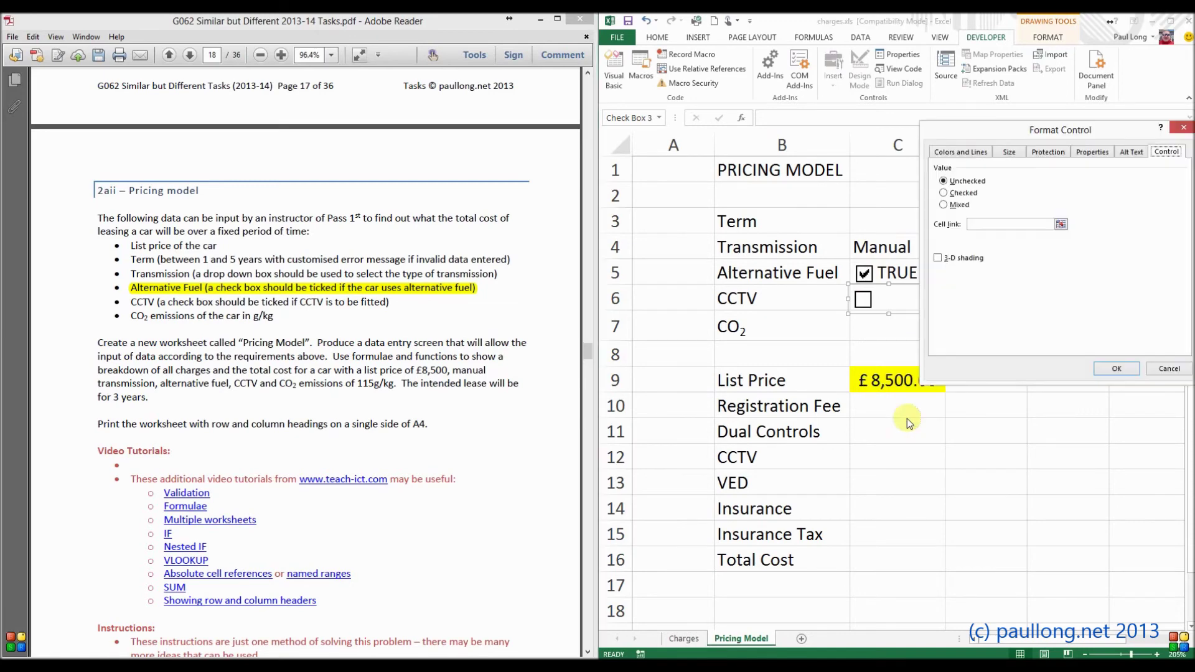
left_click(987, 224)
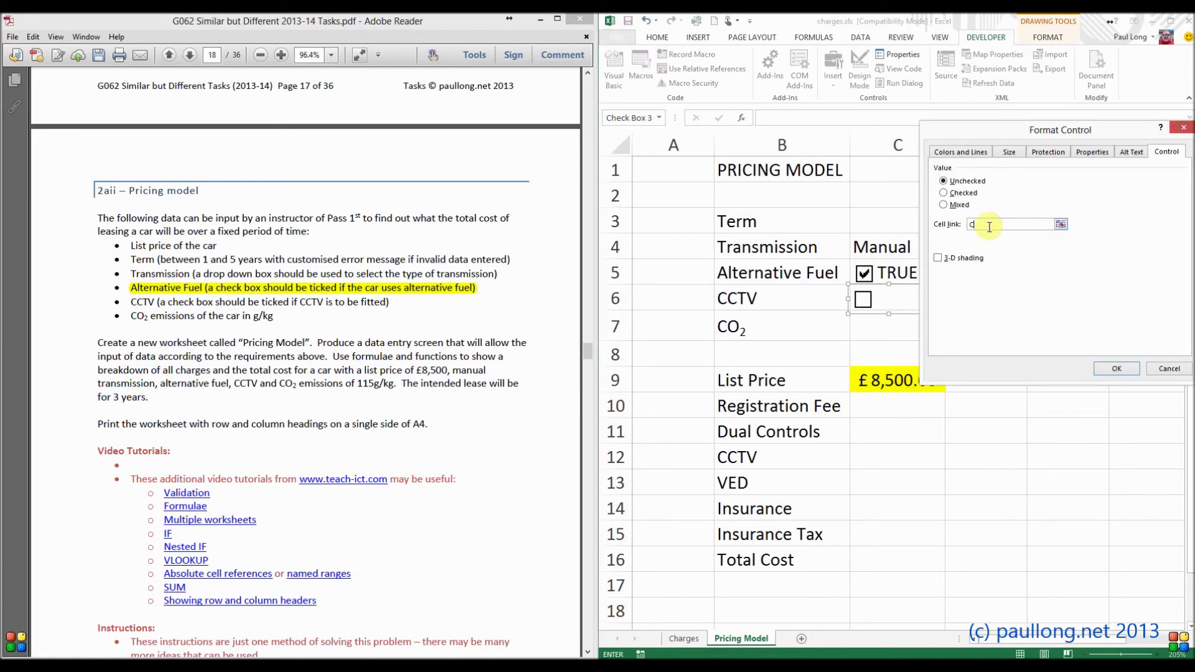
type("6")
left_click(1117, 370)
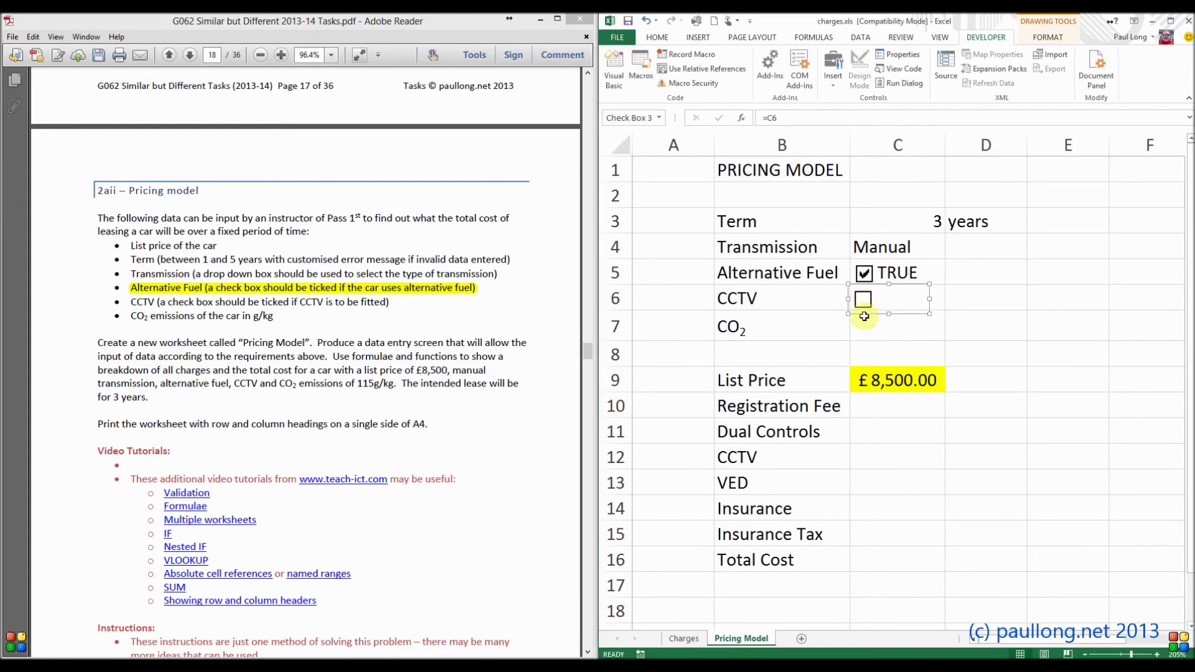
left_click(864, 318)
left_click(863, 299)
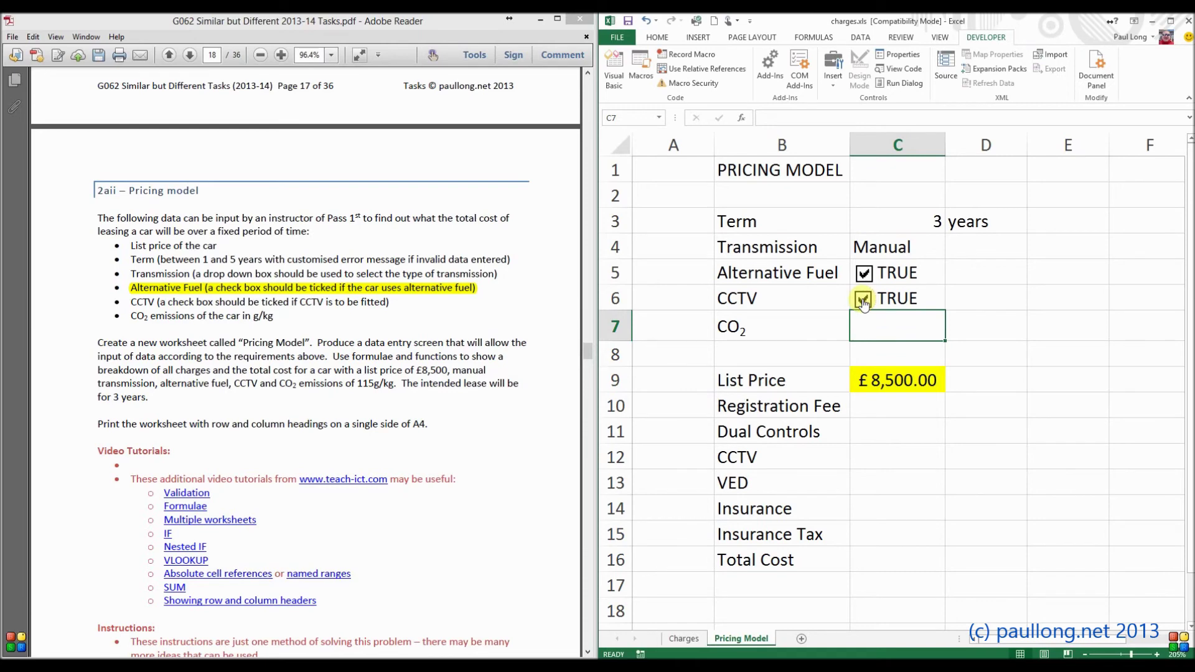
left_click(863, 300)
left_click(862, 300)
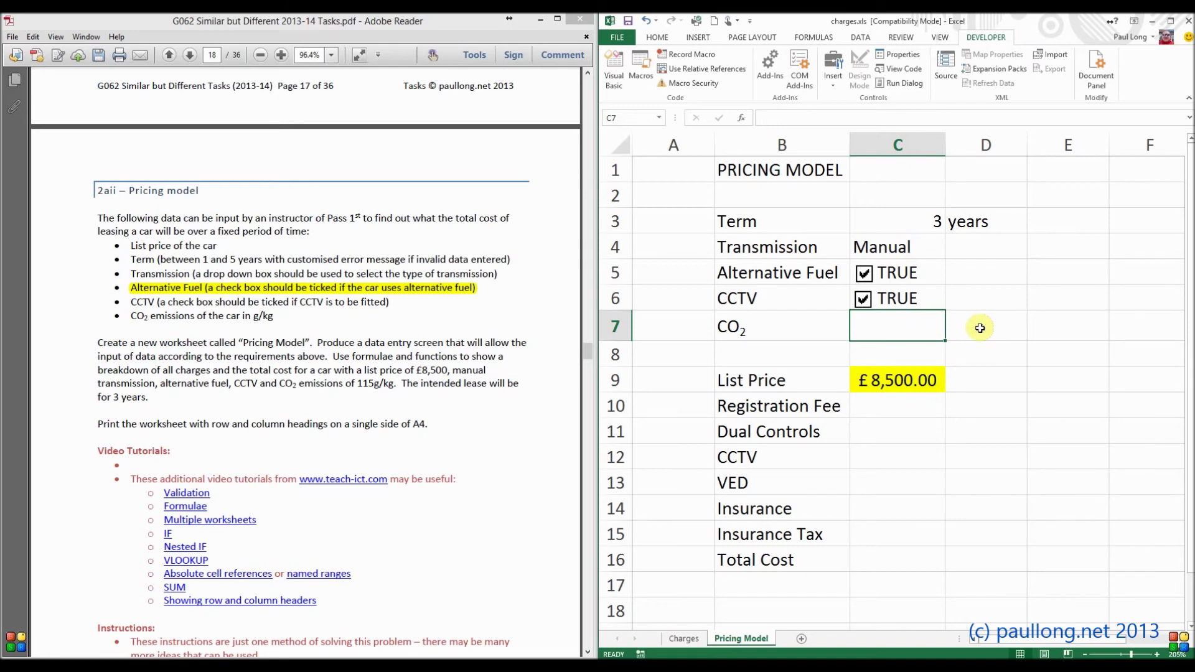
key("Up")
key("shift+Up")
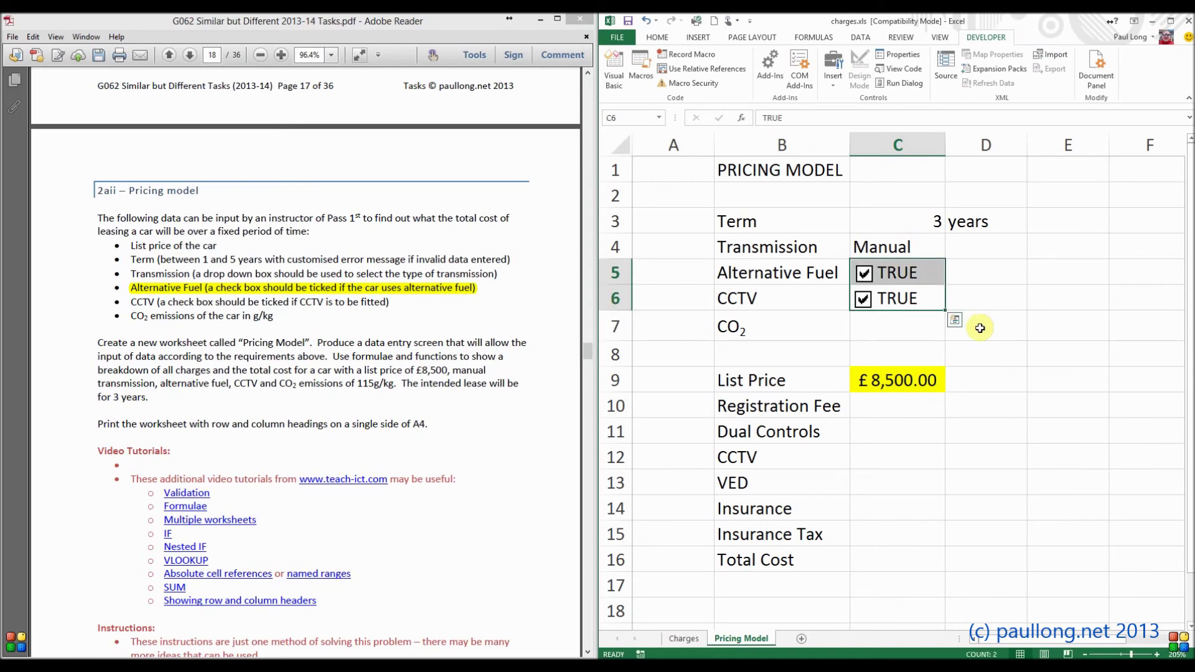
left_click(656, 38)
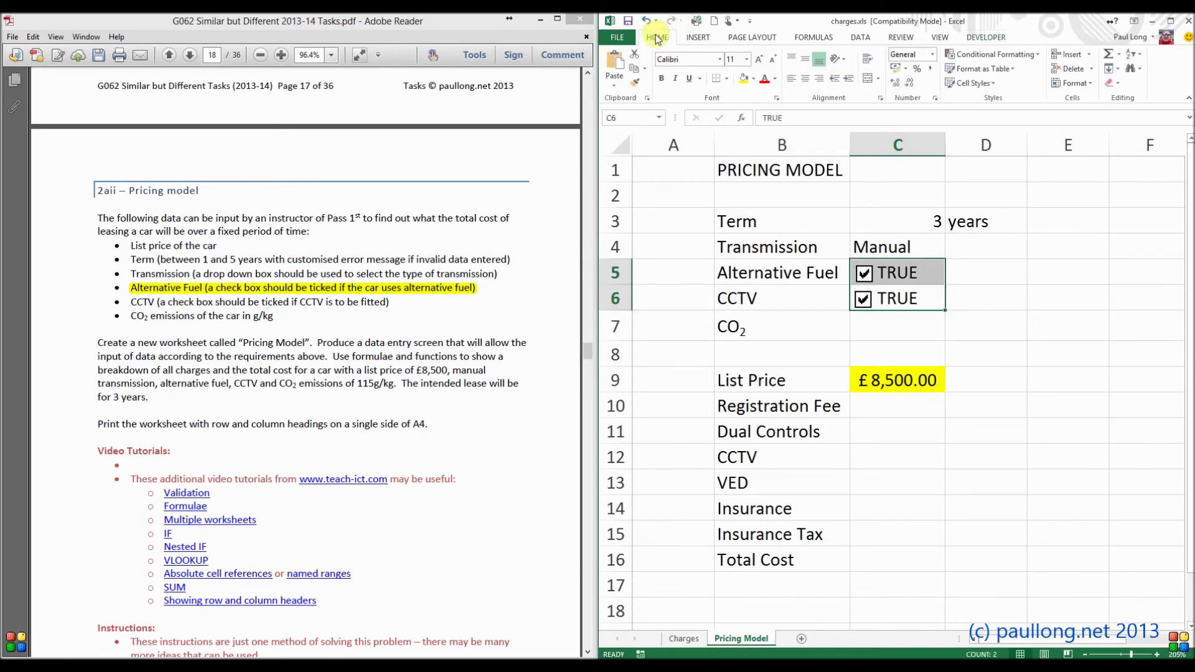
left_click(775, 78)
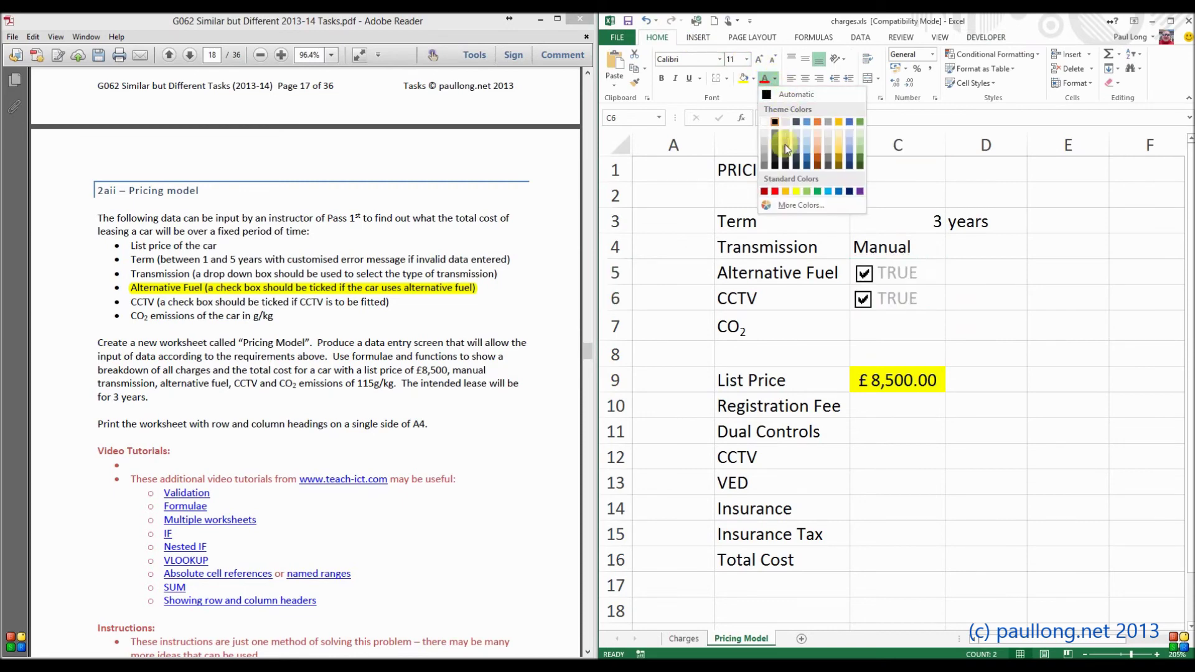
left_click(767, 121)
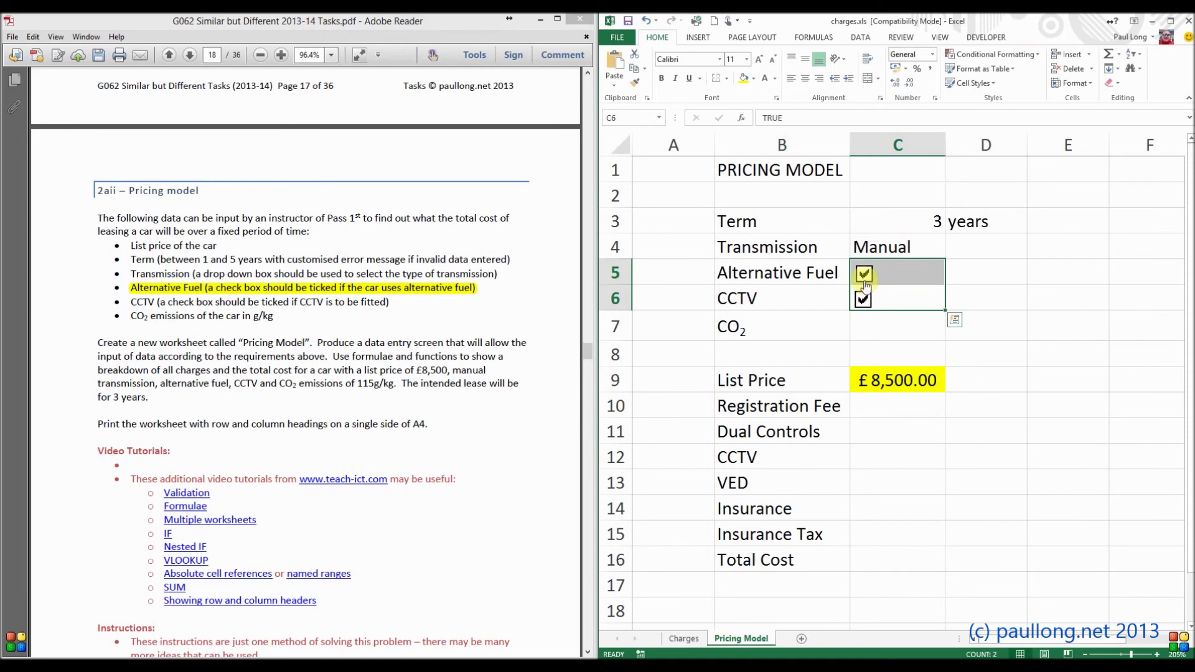
left_click(775, 79)
left_click(778, 98)
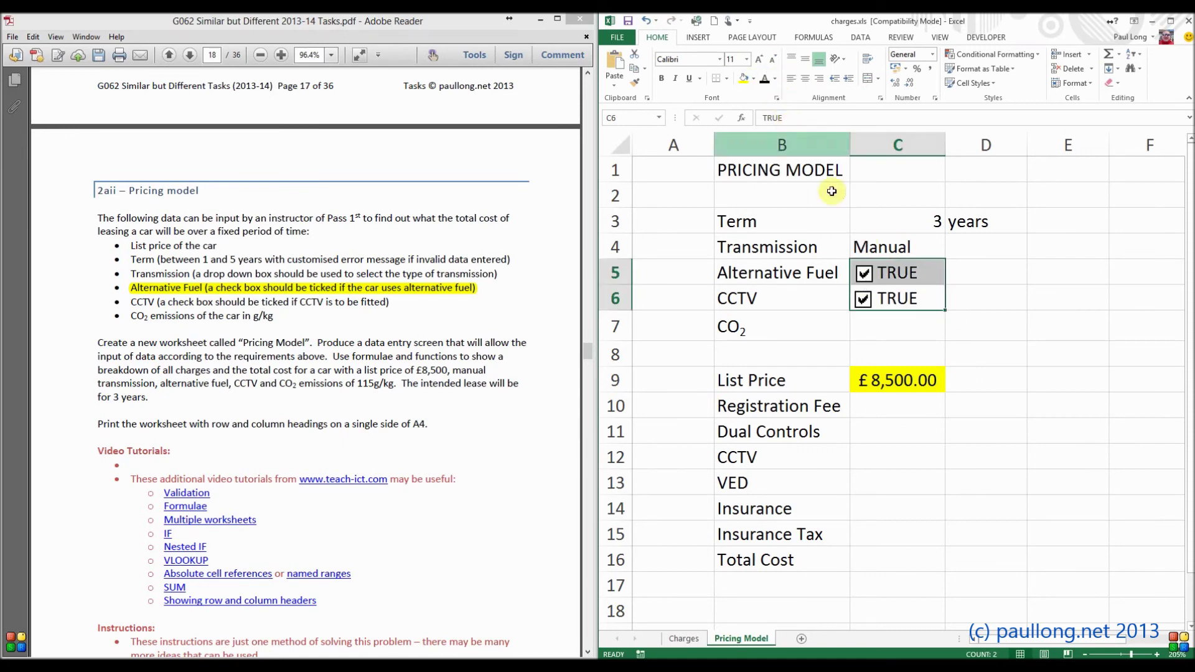
left_click(984, 327)
left_click(892, 332)
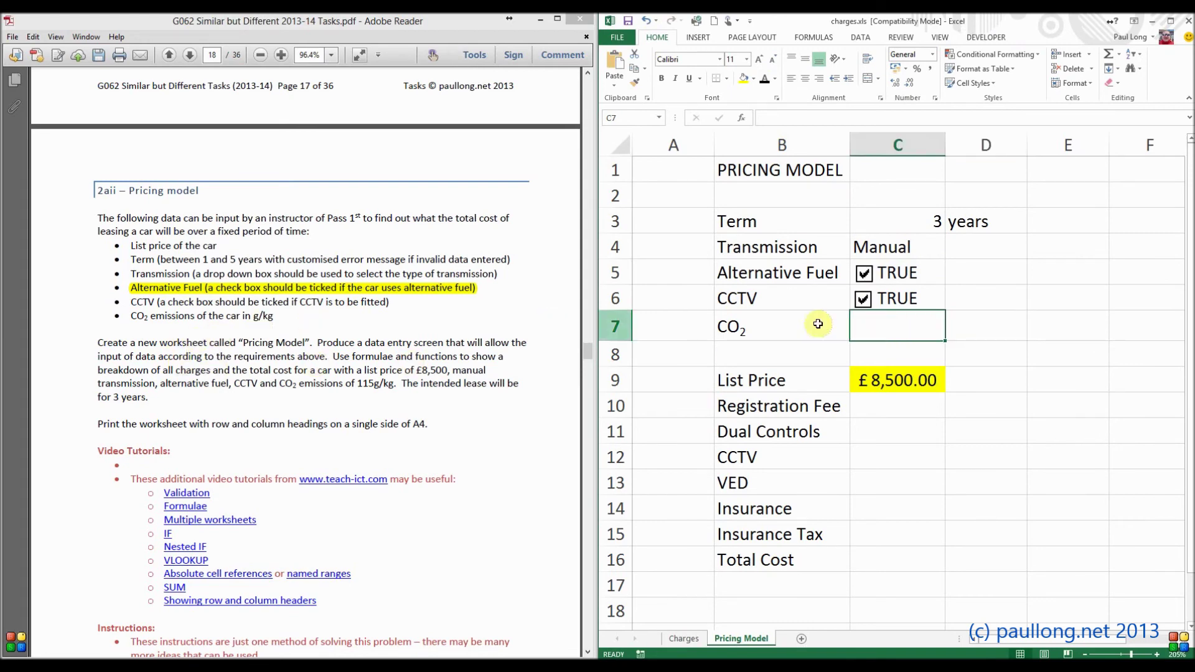
Enter the unit g/kg in D7 and the CO2 value 115 in C7.
left_click(962, 324)
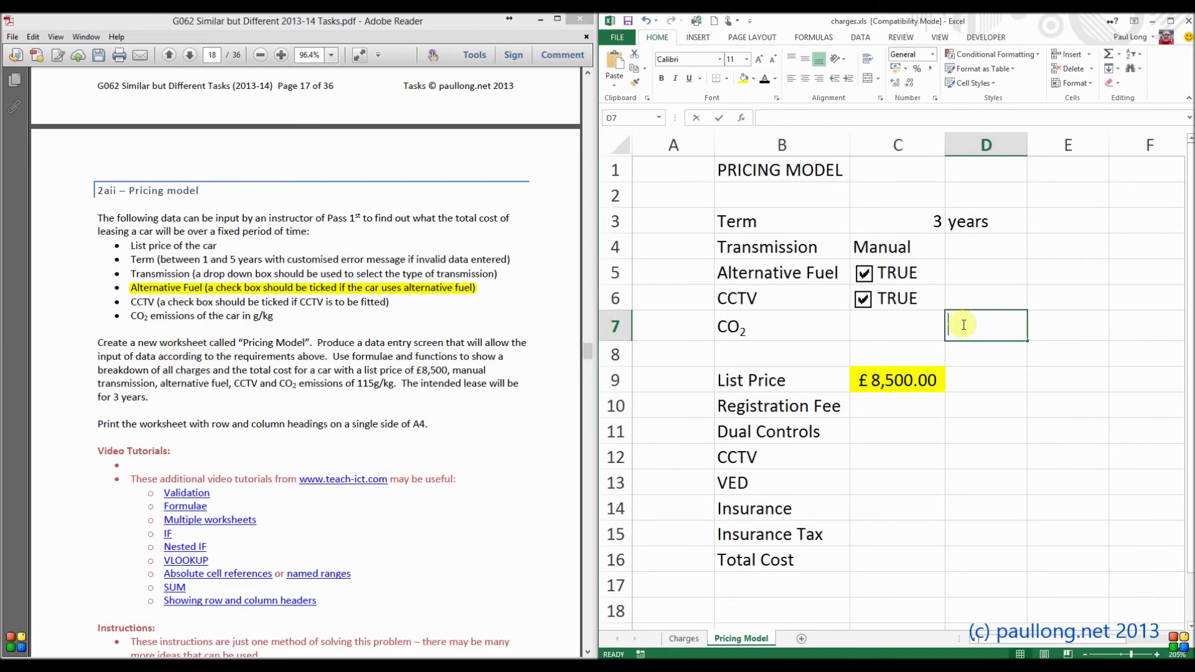
type("g/kg")
key("Return")
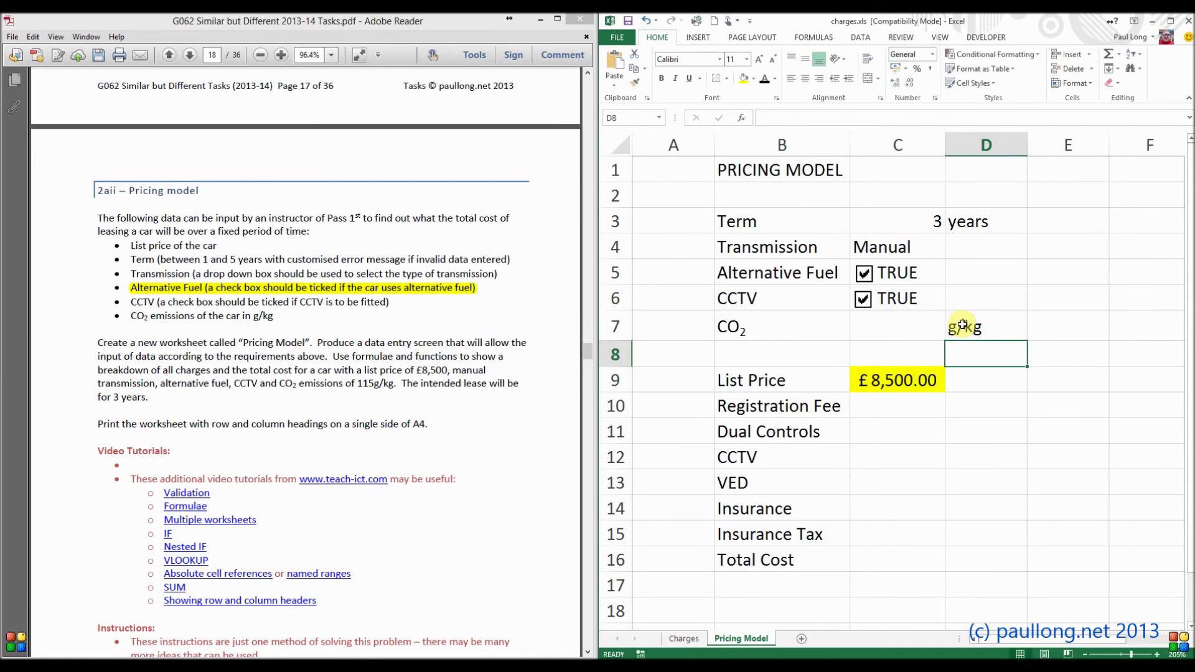
left_click(898, 328)
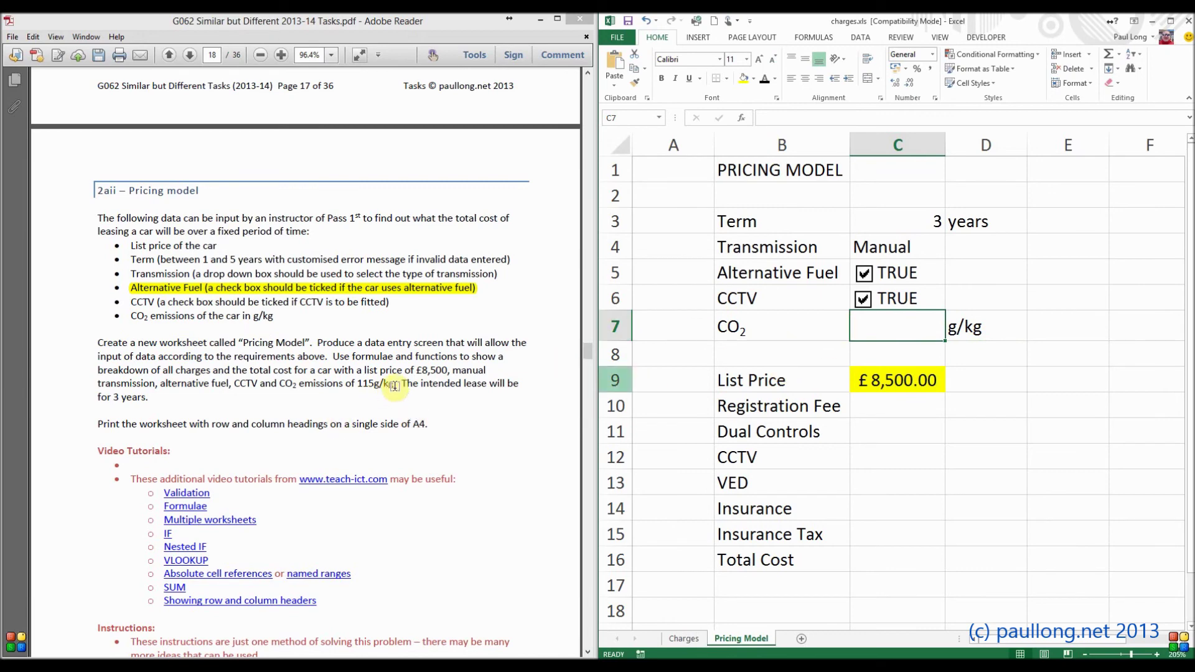
left_click_drag(396, 385, 356, 386)
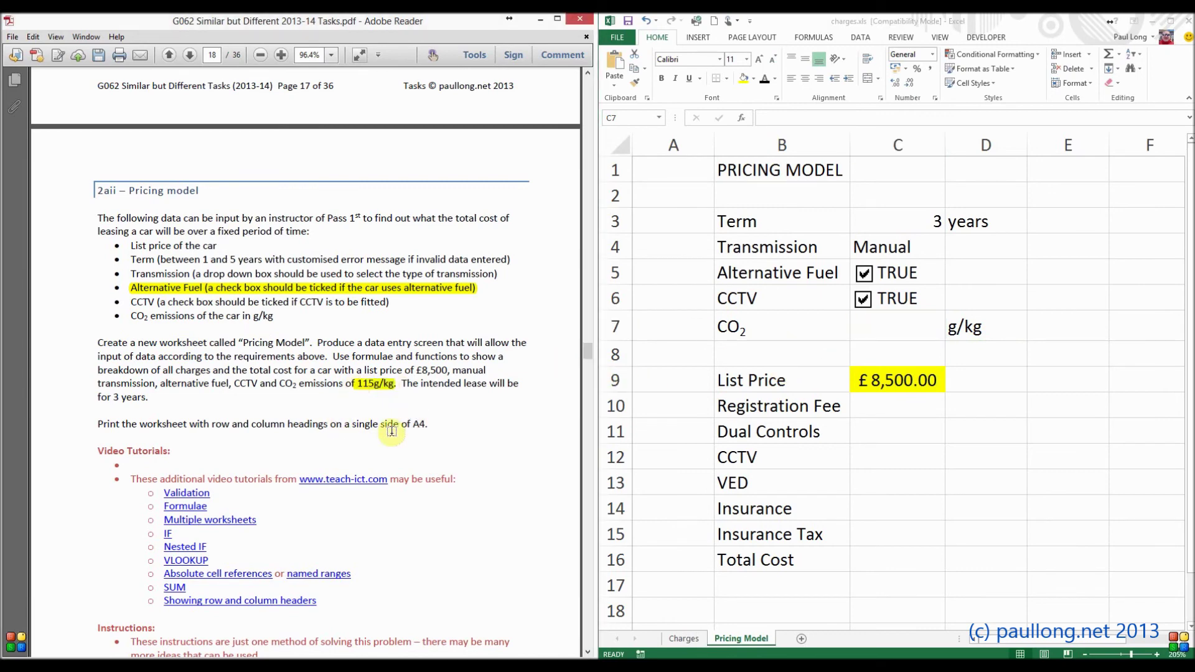
left_click(880, 332)
type("115")
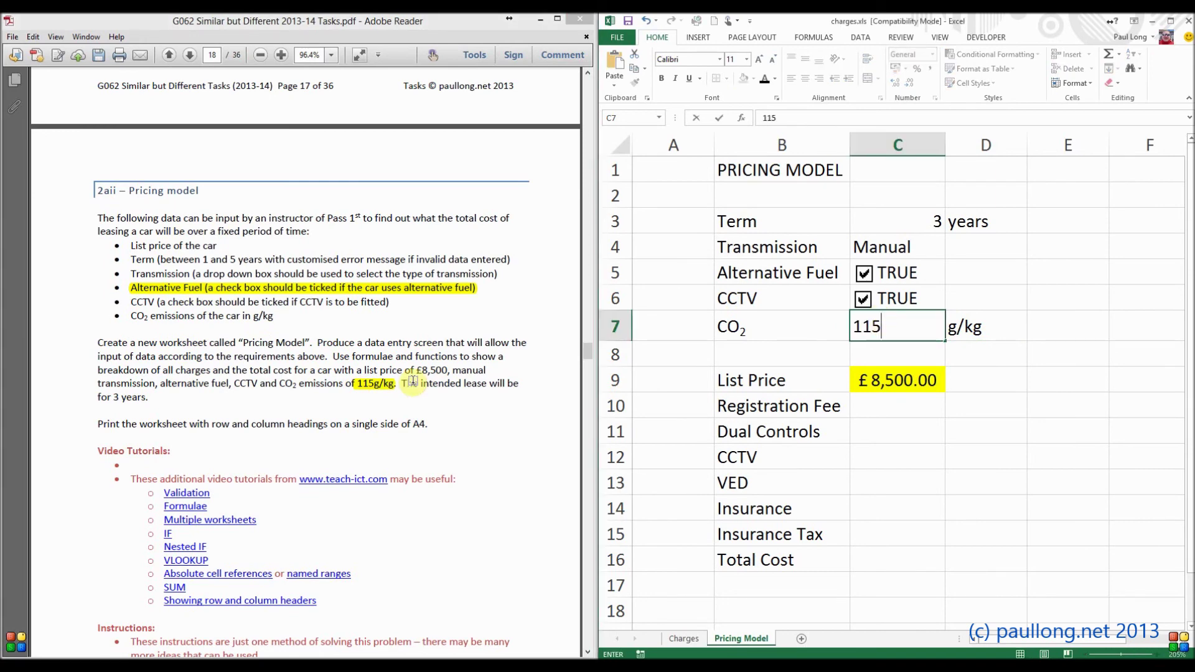
left_click(414, 381)
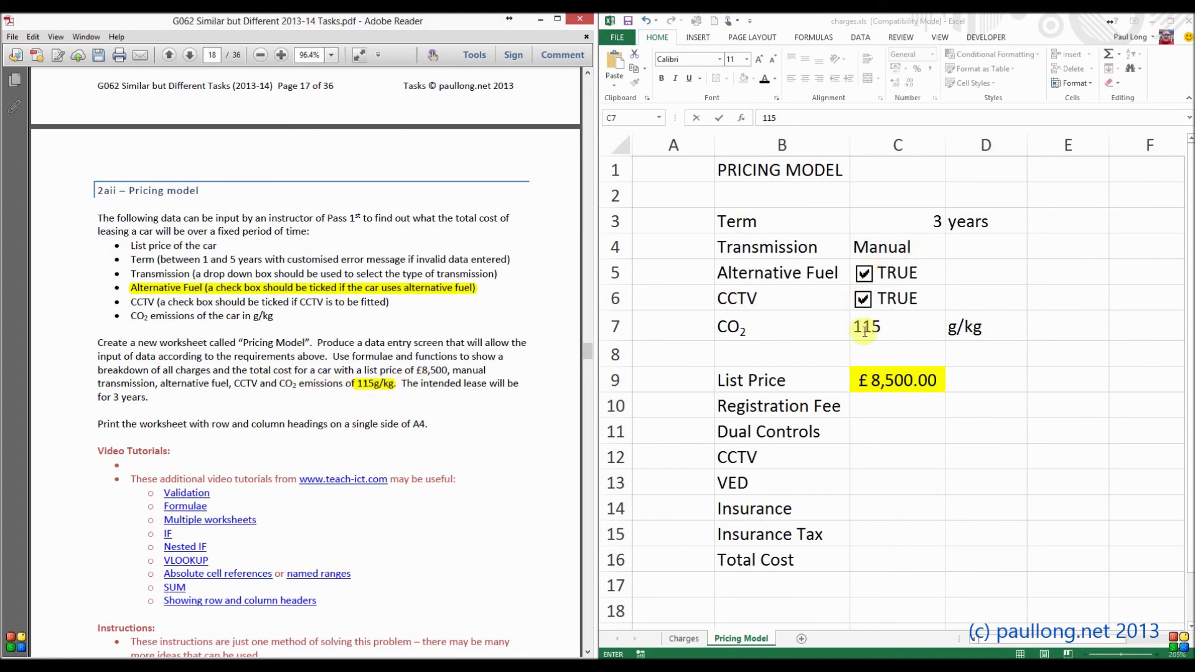
key("Return")
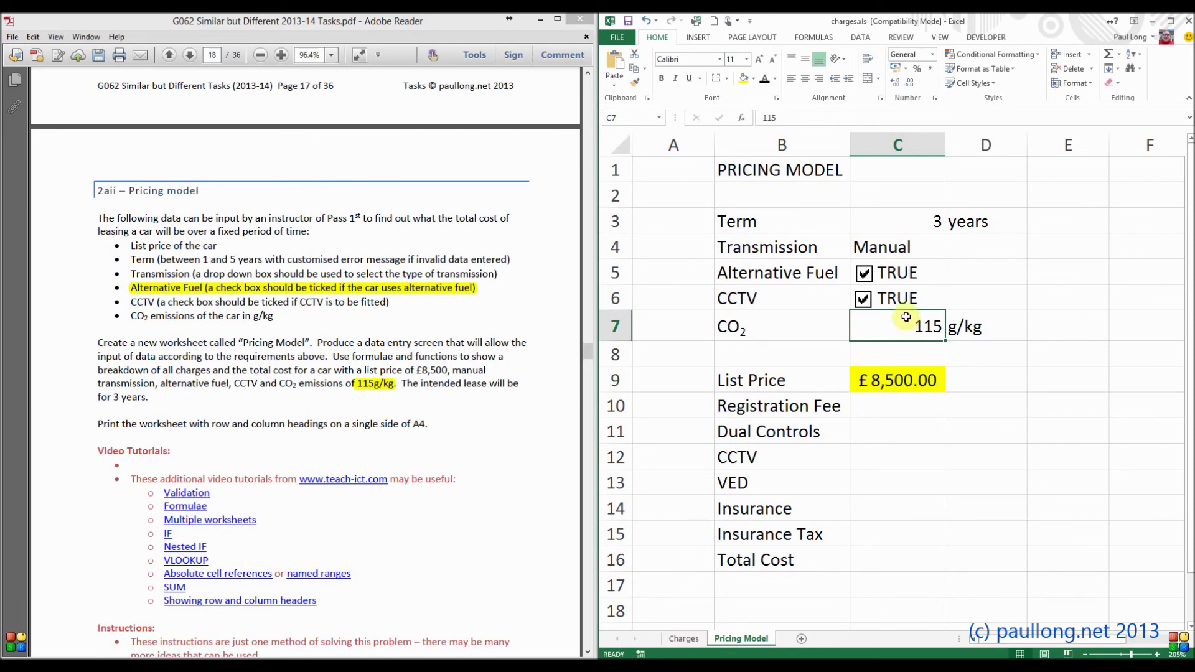
left_click_drag(907, 323, 903, 220)
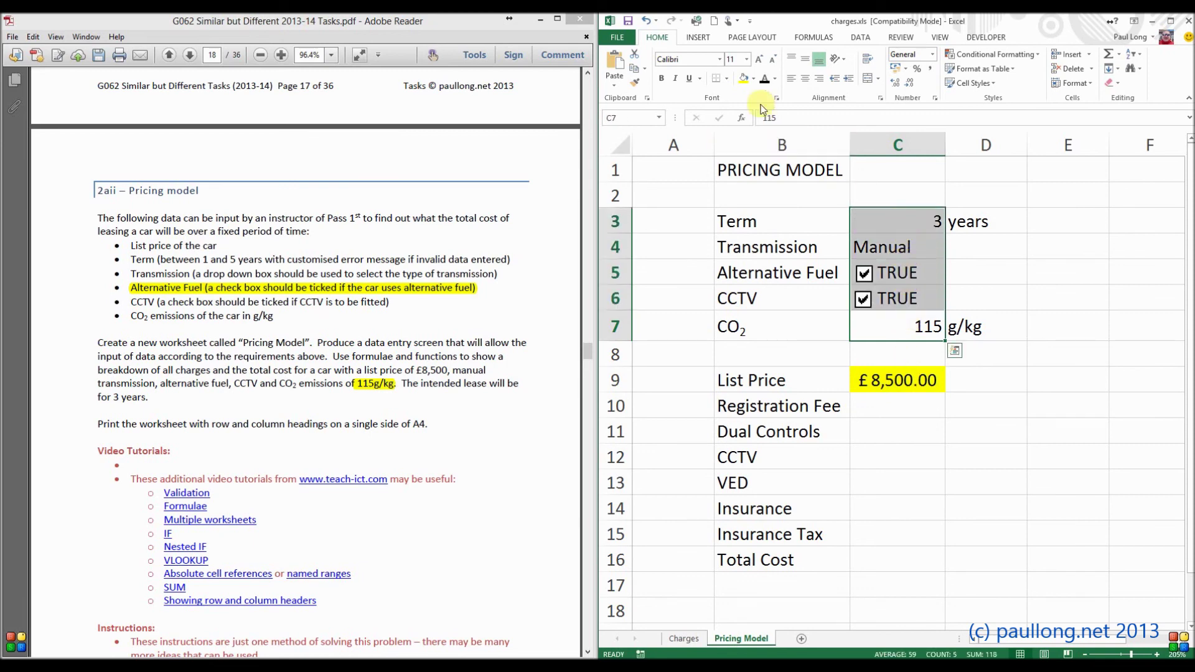
Fill the selected cells C3:C7 yellow, then deselect them.
left_click(744, 79)
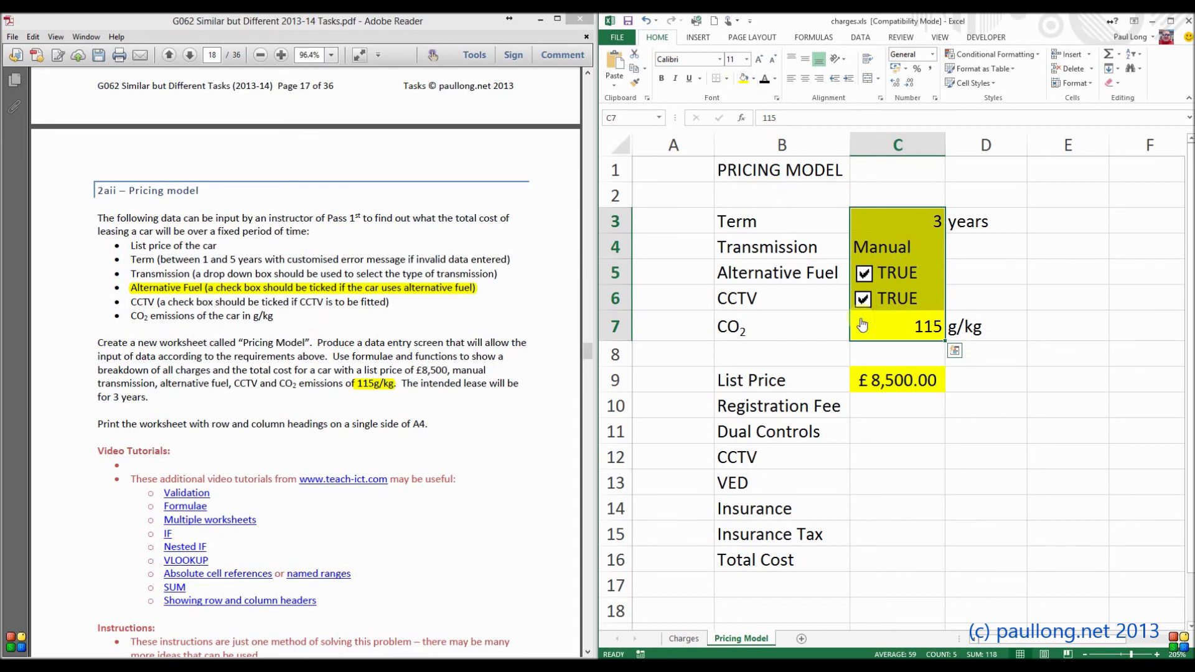
left_click(920, 357)
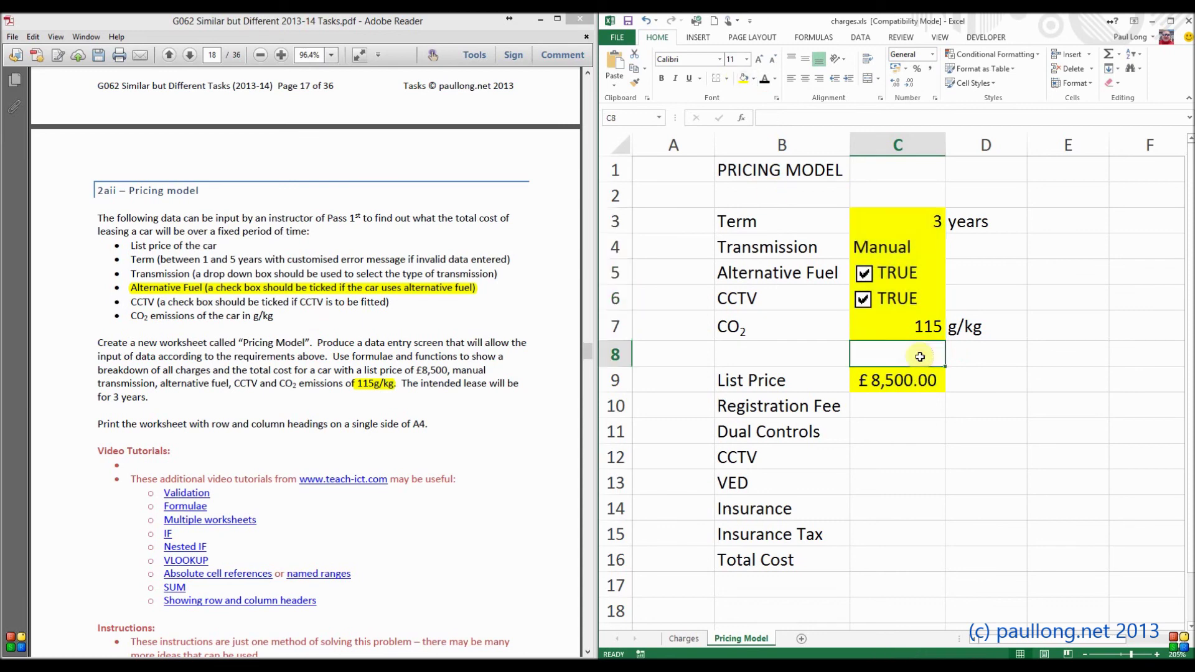